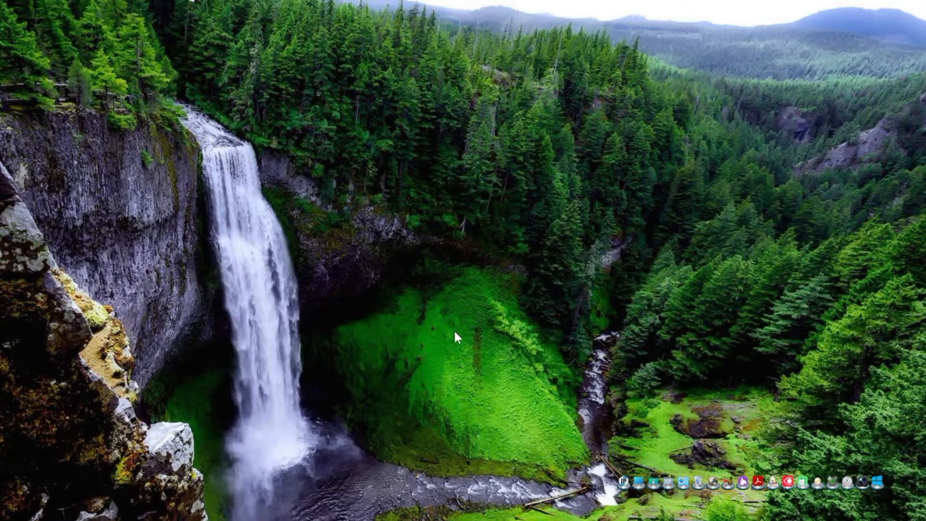
Step: Switch to the Excel workbook and look through the address list down to its last record
key("alt+Tab")
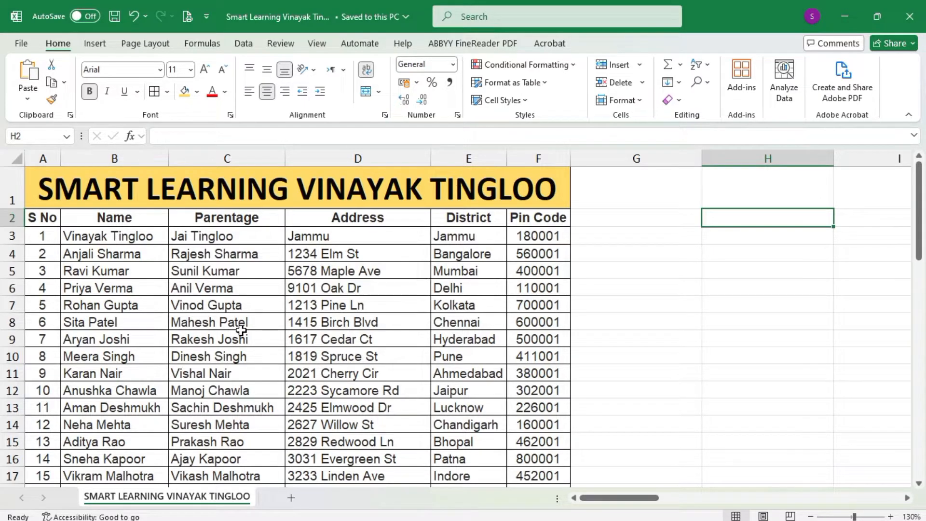
scroll(117, 299, "down", 6)
scroll(118, 299, "down", 7)
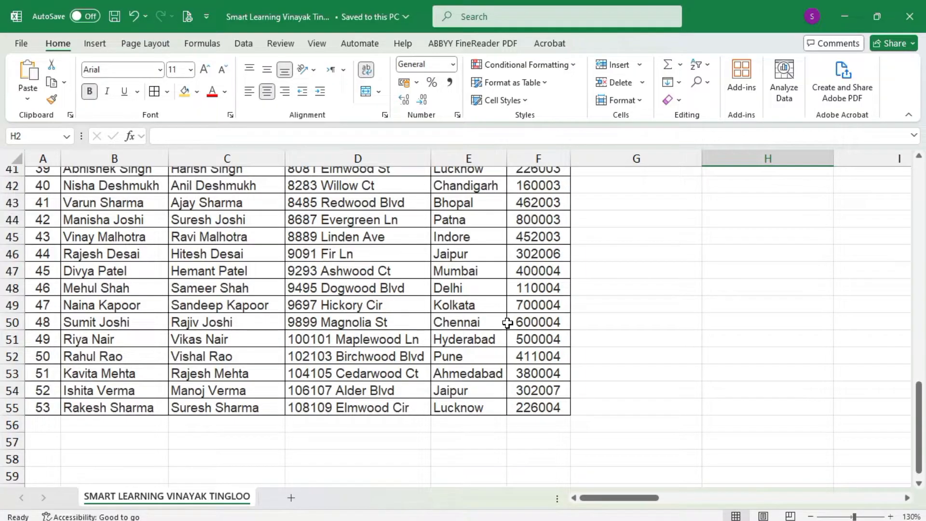
scroll(507, 322, "up", 13)
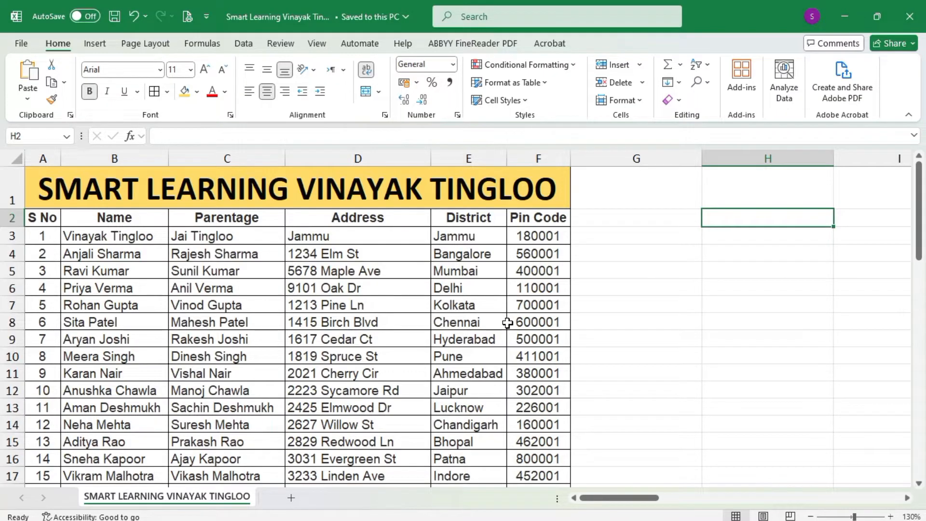
Step: Enter a COUNT formula in cell G2 over the Name entries, B3:B55
left_click(633, 223)
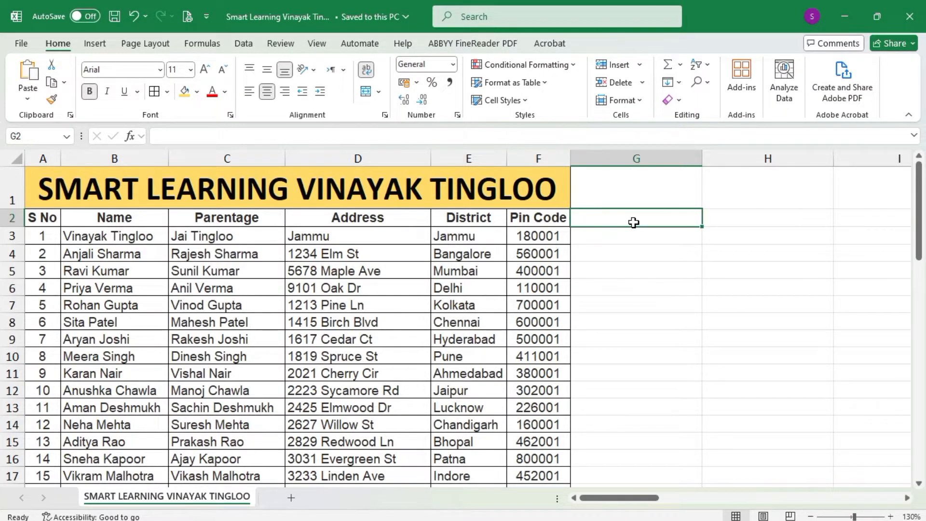
type("=count")
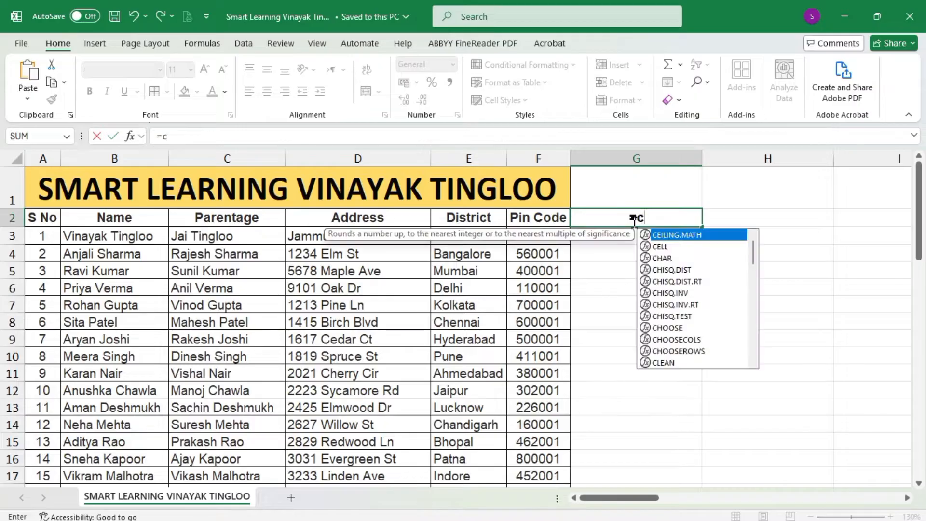
key("Tab")
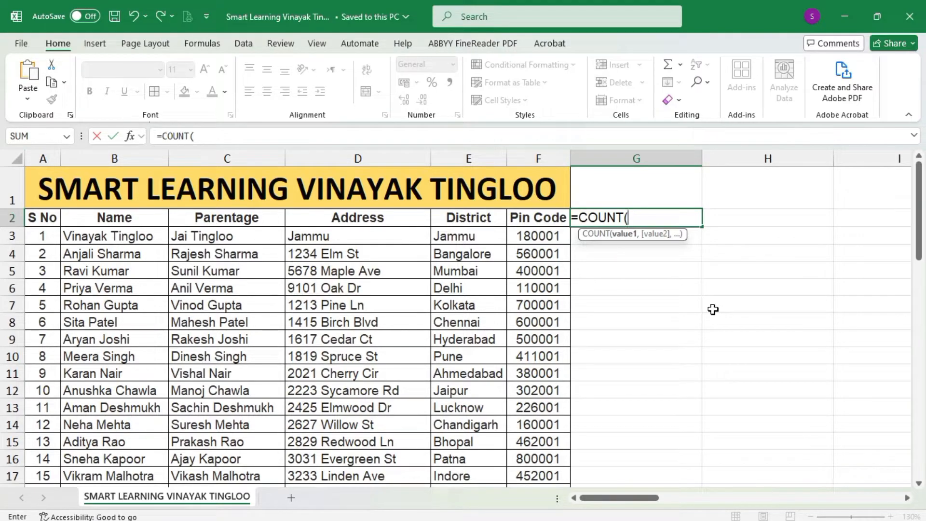
left_click(98, 236)
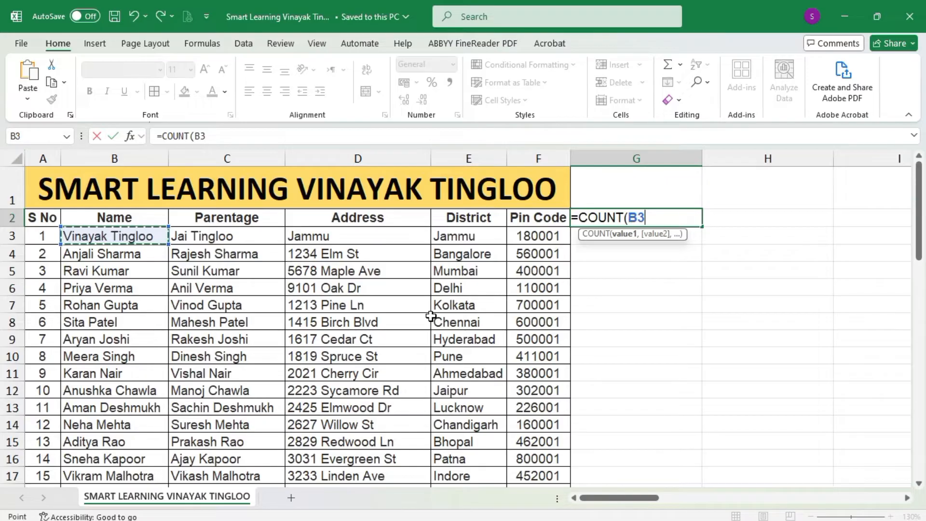
key("ctrl+shift+Down")
scroll(460, 333, "down", 1)
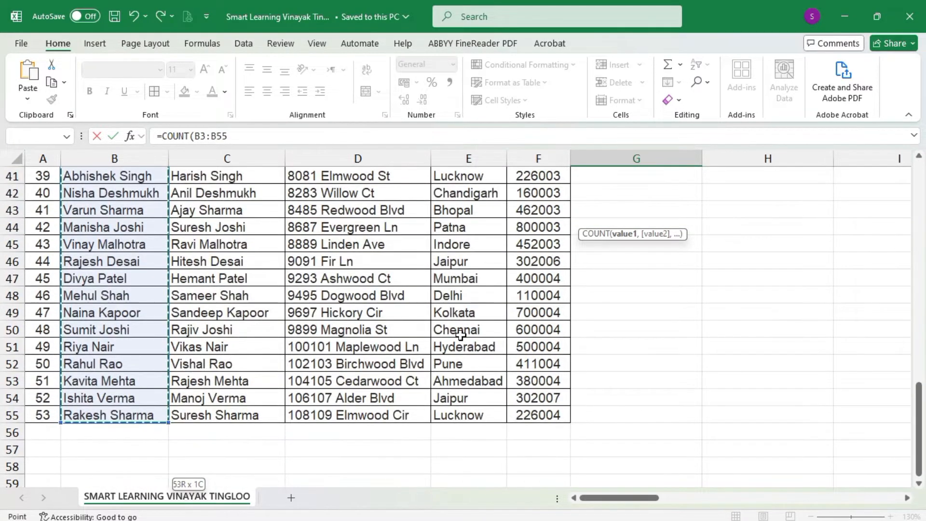
key("Return")
scroll(579, 322, "up", 1)
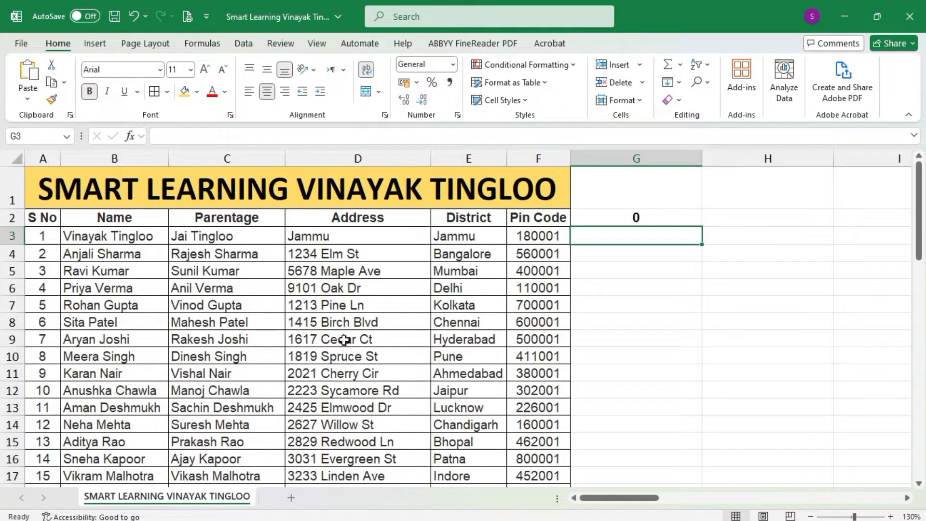
Step: Check the contents of the first five Name cells, B3 to B7
left_click(110, 238)
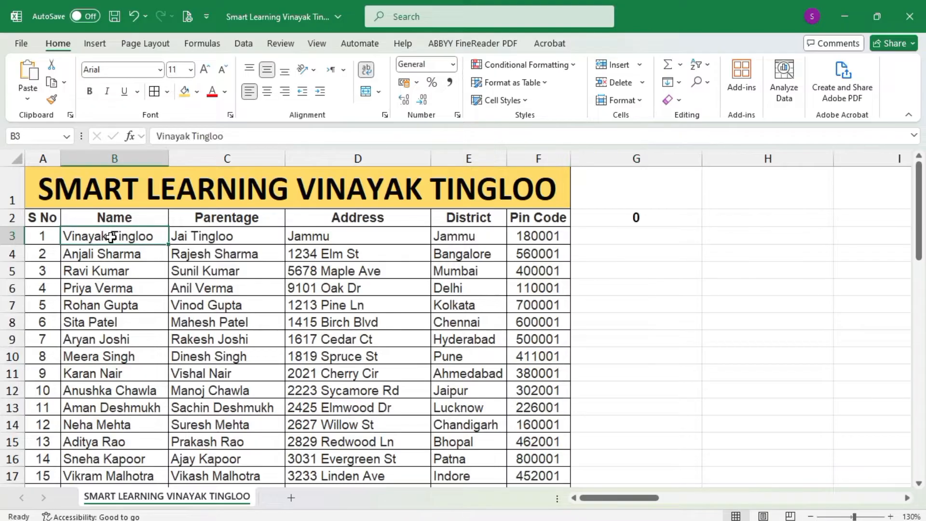
left_click(129, 256)
left_click(140, 272)
left_click(134, 290)
left_click(145, 304)
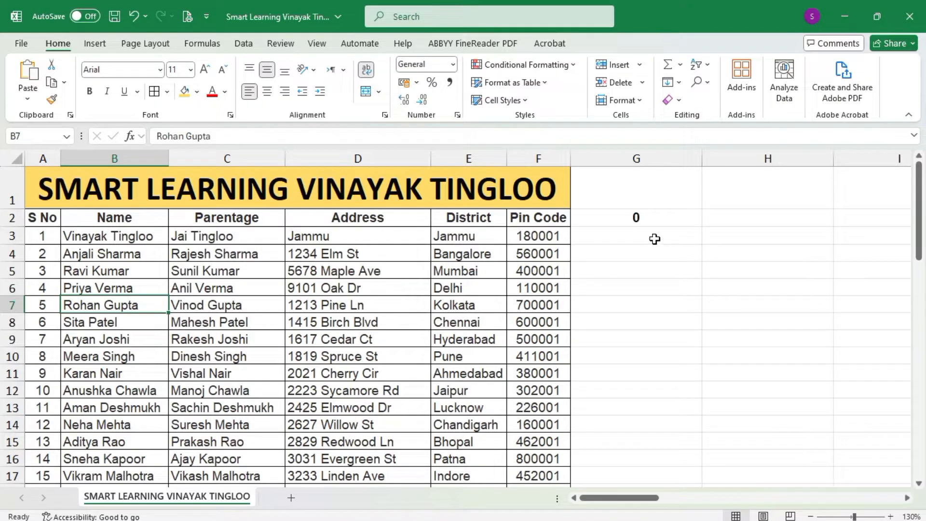
Step: Change the range of the COUNT formula in G2 to the serial numbers in A3:A55
double_click(653, 217)
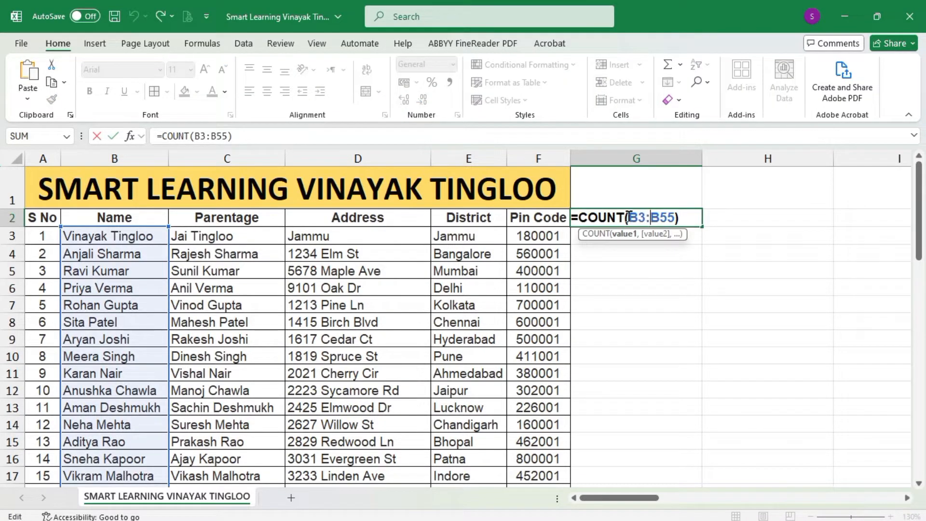
left_click_drag(629, 217, 707, 216)
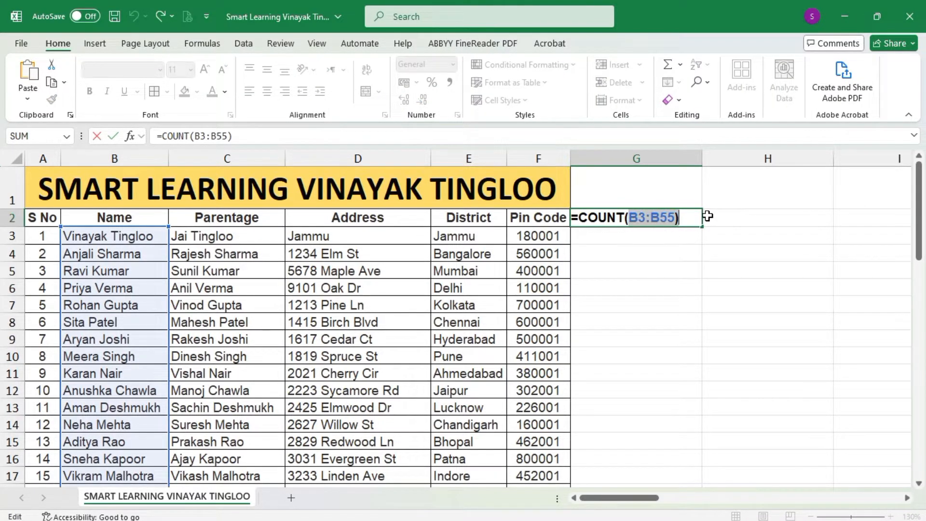
key("Delete")
left_click(54, 237)
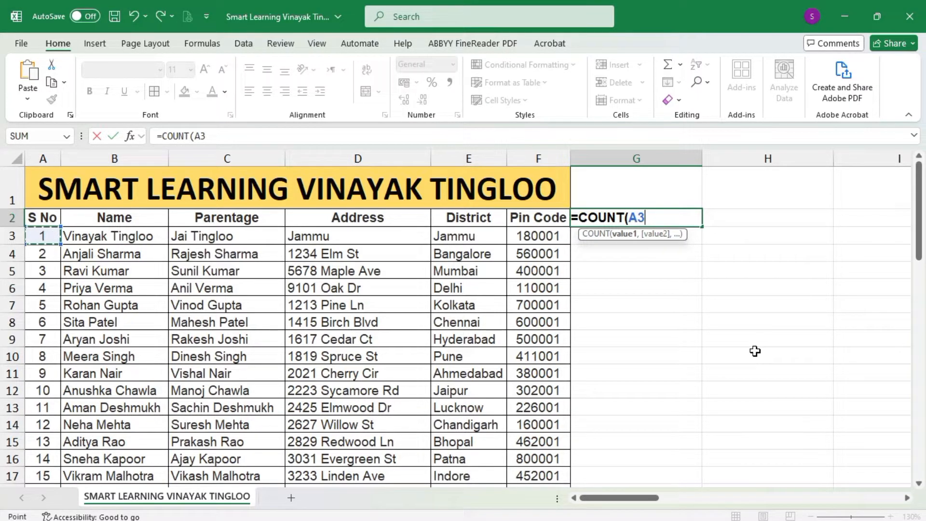
key("ctrl+shift+Down")
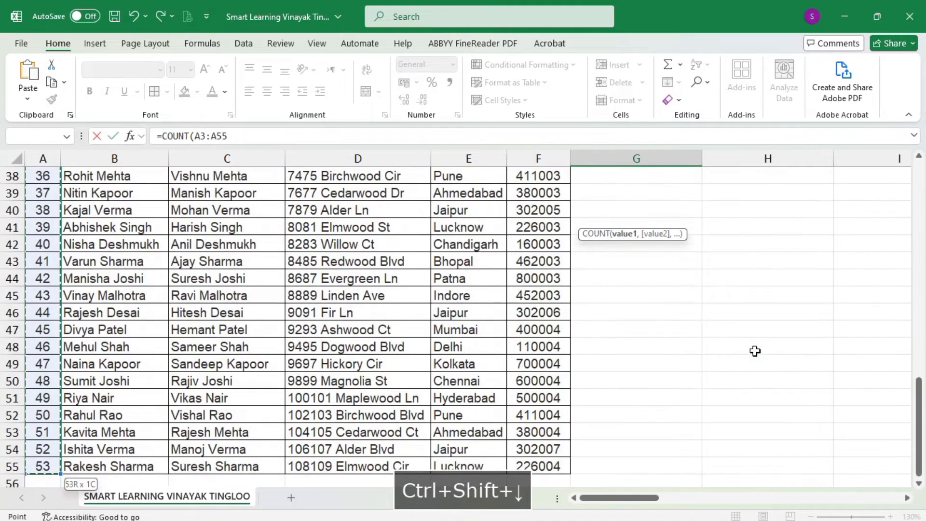
key("Escape")
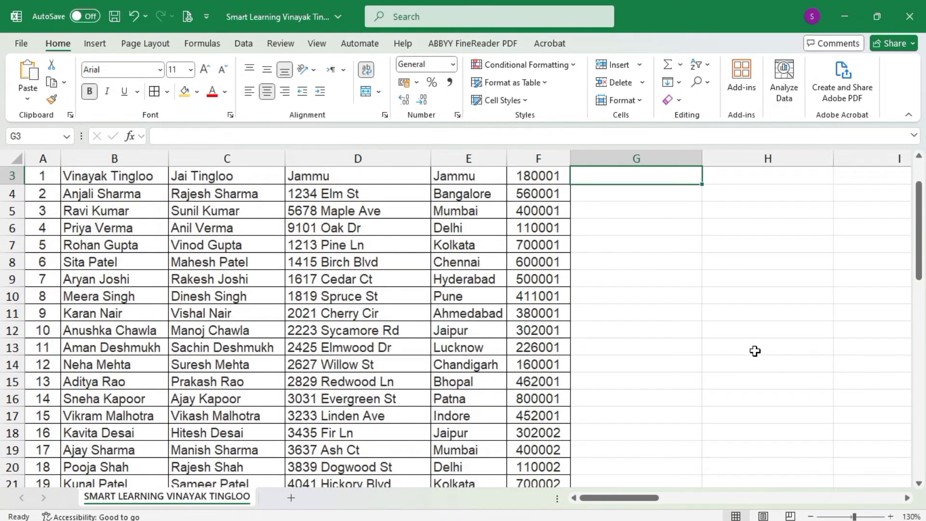
scroll(754, 351, "up", 1)
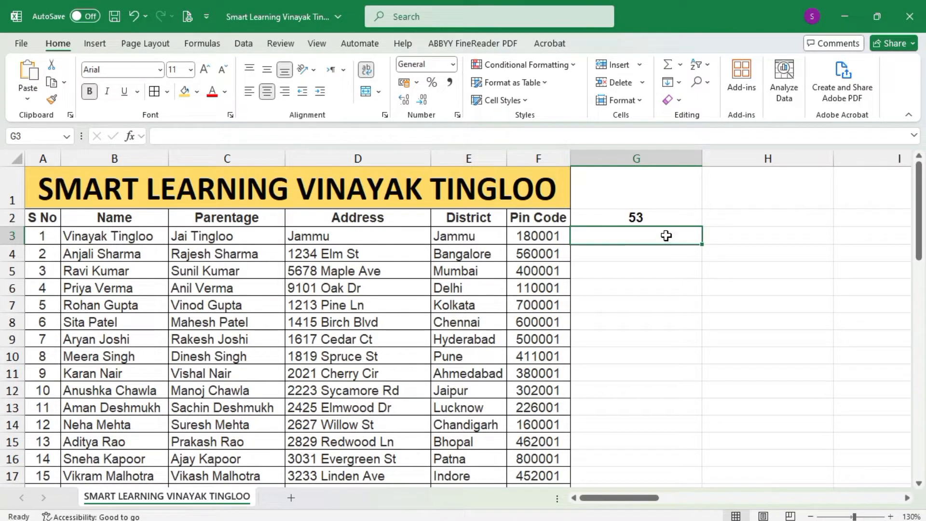
type("=count")
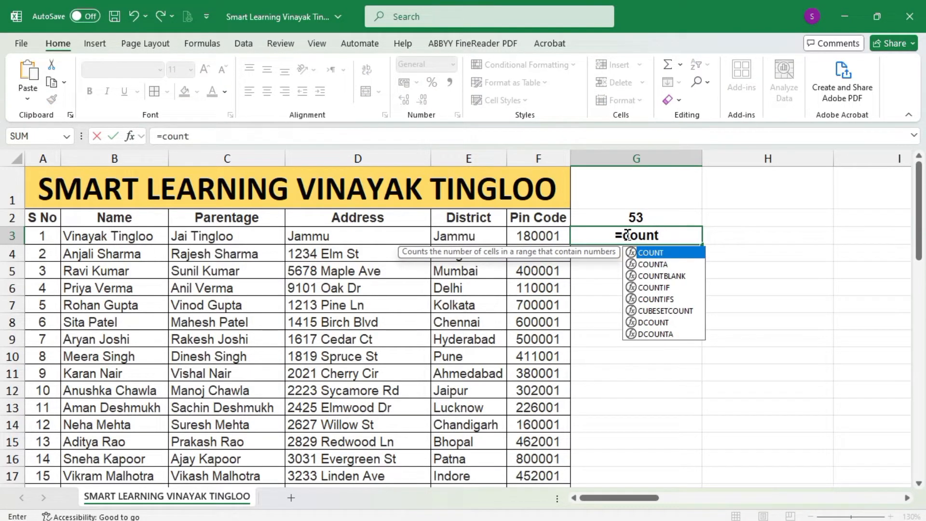
key("Tab")
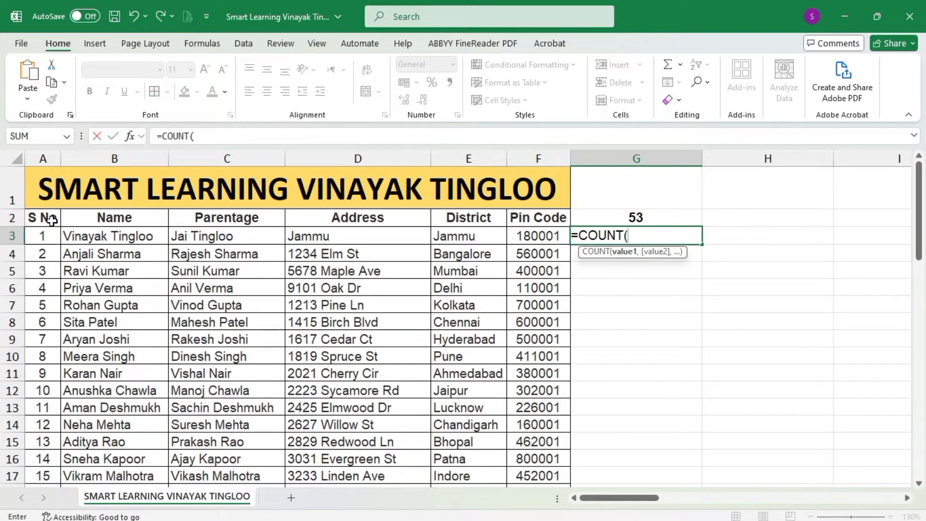
left_click(47, 157)
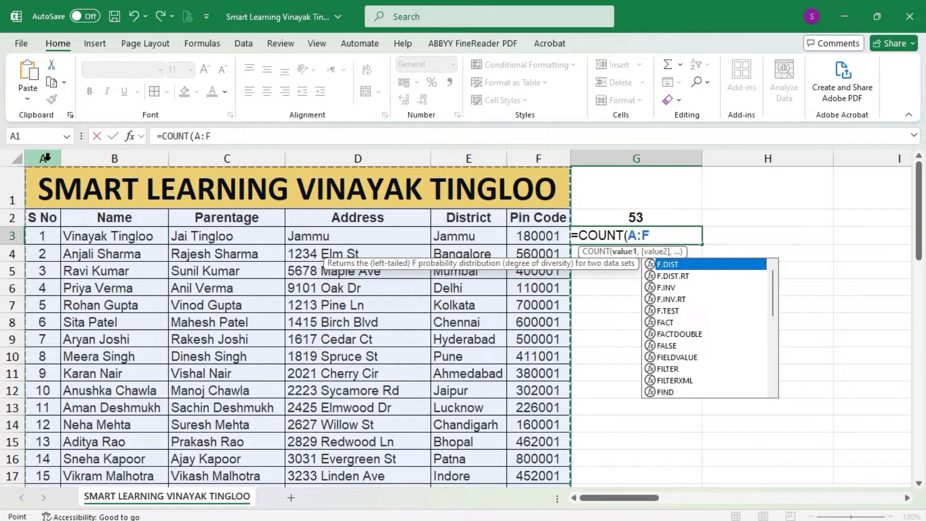
key("BackSpace")
key("BackSpace")
key("BackSpace")
key("BackSpace")
key("BackSpace")
key("BackSpace")
key("BackSpace")
key("BackSpace")
key("BackSpace")
key("BackSpace")
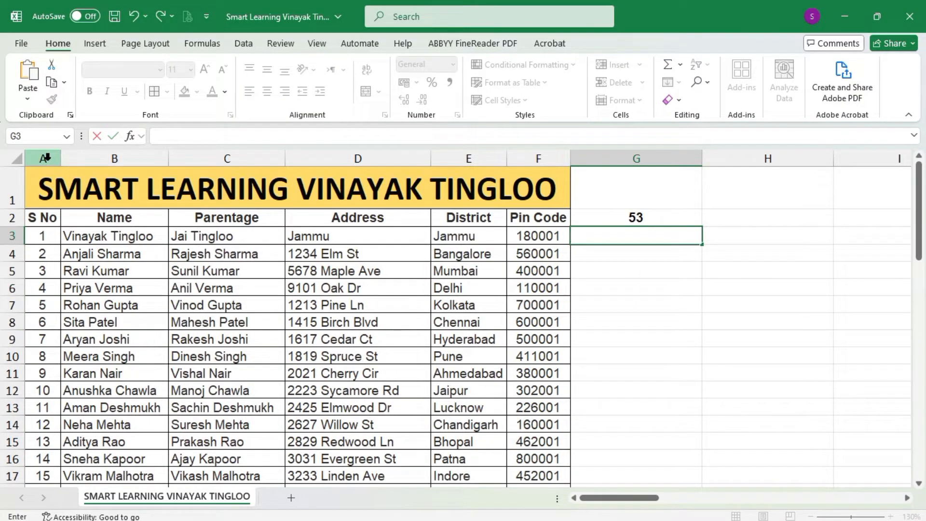
left_click(178, 343)
Step: Unmerge the title cell spanning A1:F1
left_click(226, 181)
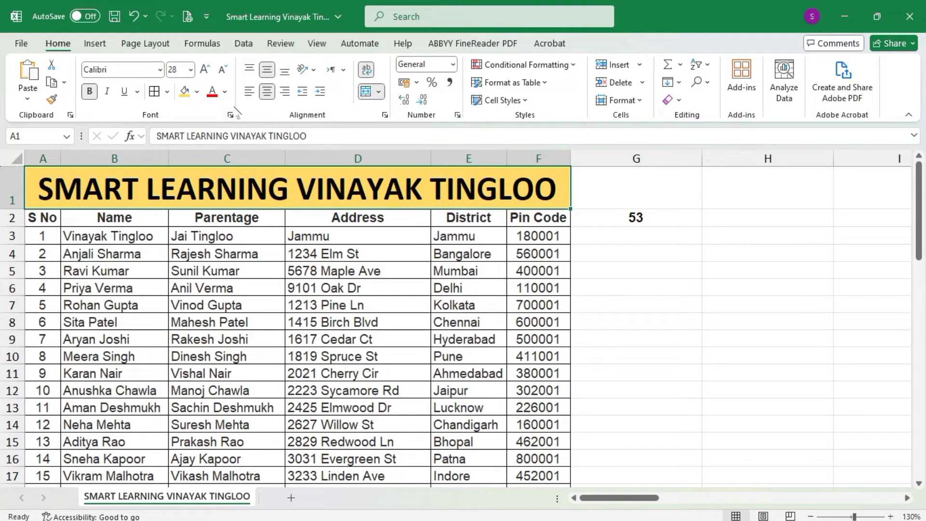
left_click(365, 92)
left_click(227, 271)
Step: Set the horizontal alignment of the title cells A1:F1 to Center Across Selection
left_click(47, 191)
left_click_drag(96, 185, 542, 188)
key("ctrl+1")
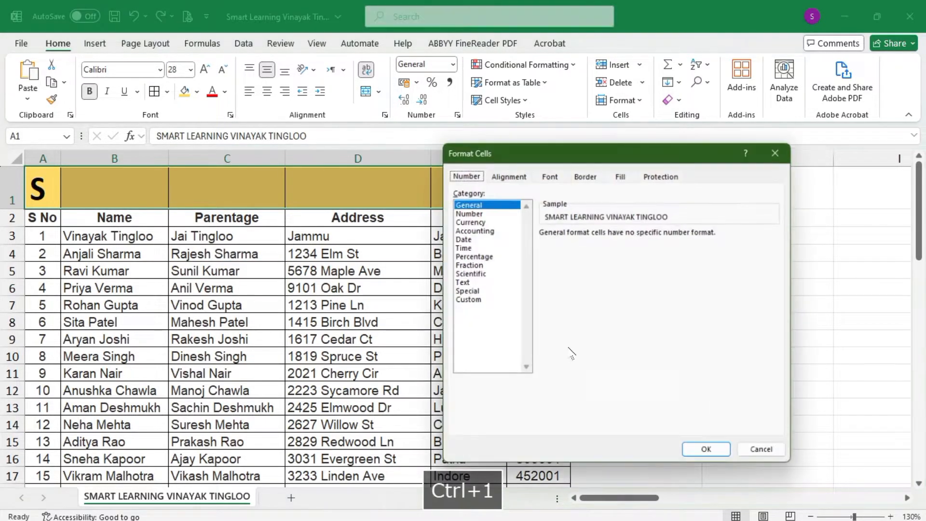
left_click(507, 172)
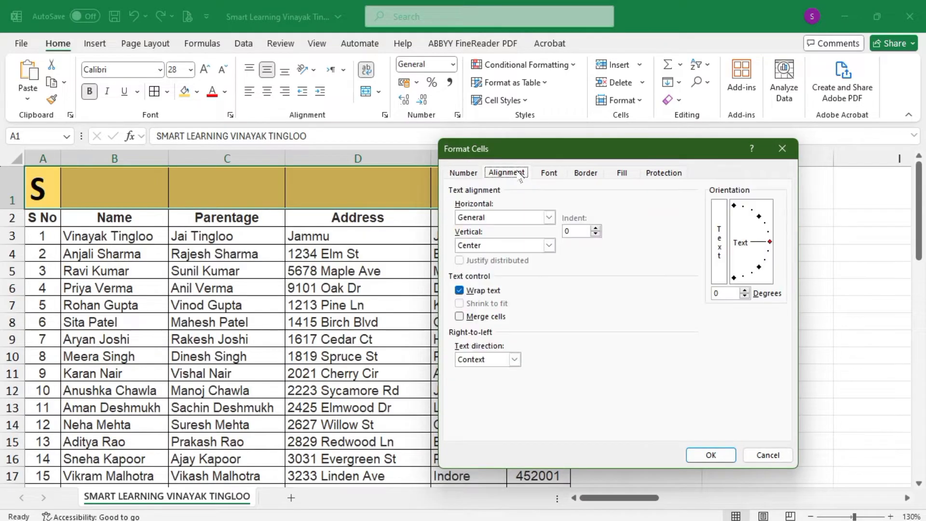
left_click(550, 218)
left_click(525, 285)
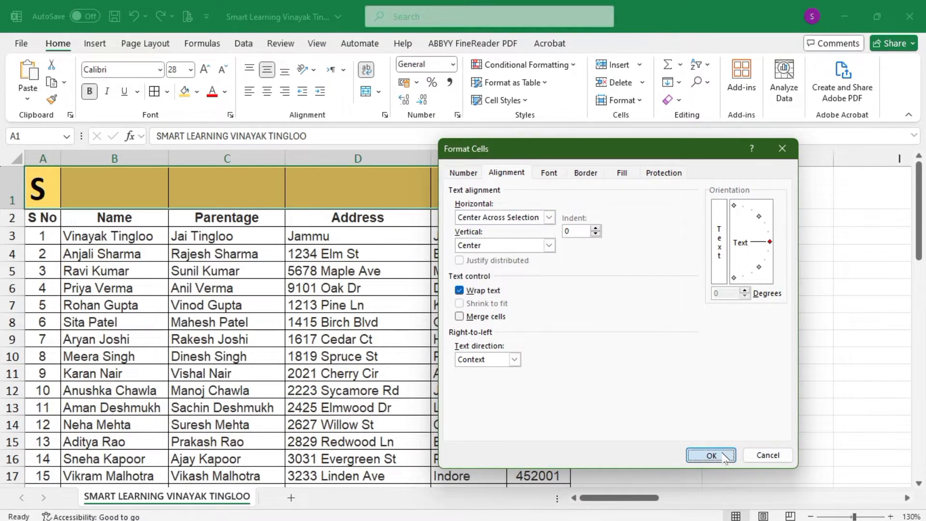
left_click(711, 455)
left_click(663, 350)
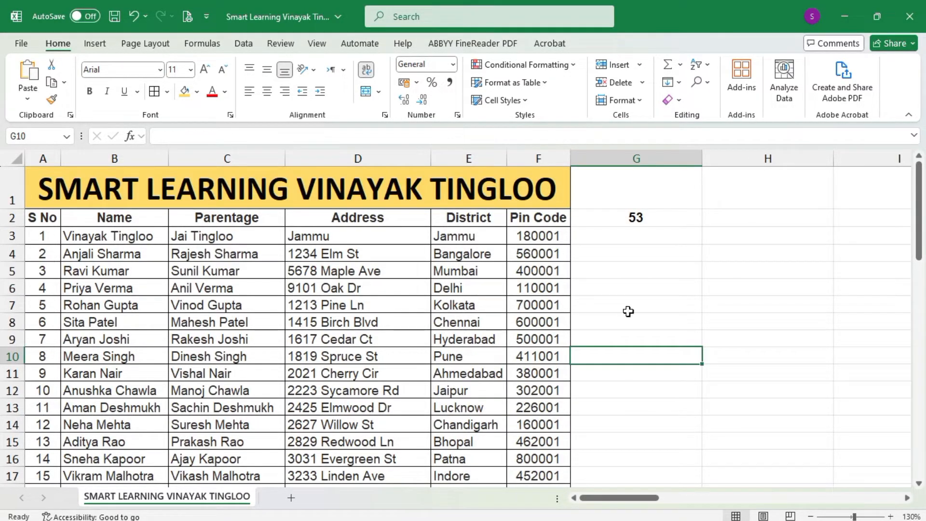
Step: Enter a COUNT formula in cell G3 over the whole of column A, using the range A:A
left_click(644, 237)
type("=count")
key("Tab")
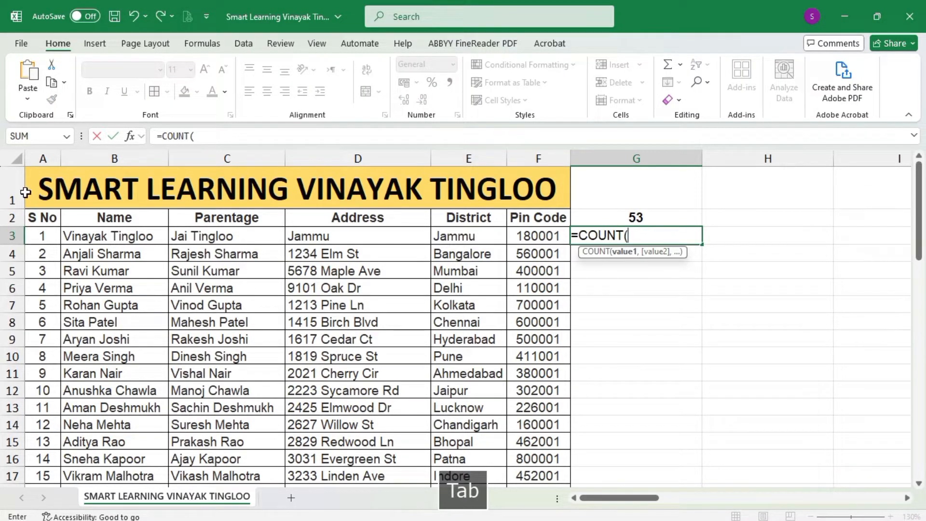
left_click(41, 158)
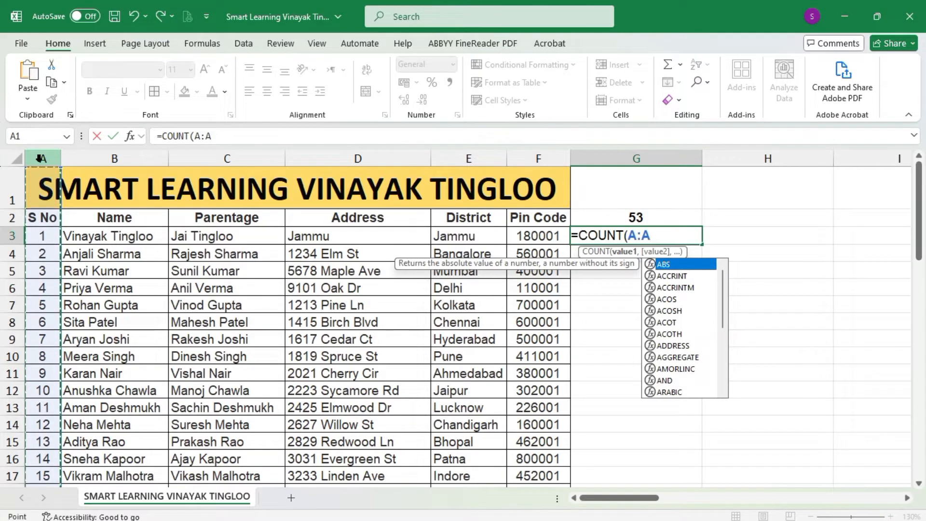
key("Return")
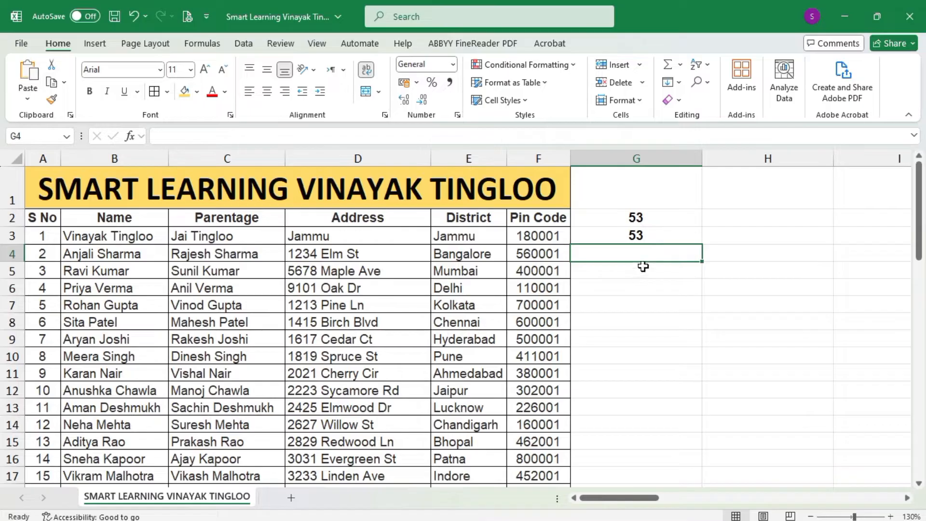
Step: Enter a COUNT formula in cell G4 over the pin codes in F3:F55 and center the cell horizontally
type("=coun")
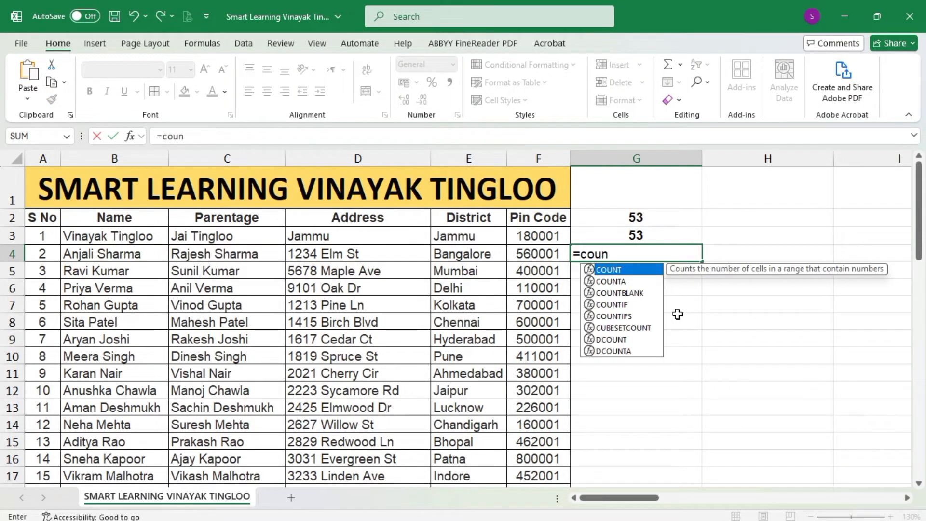
key("Tab")
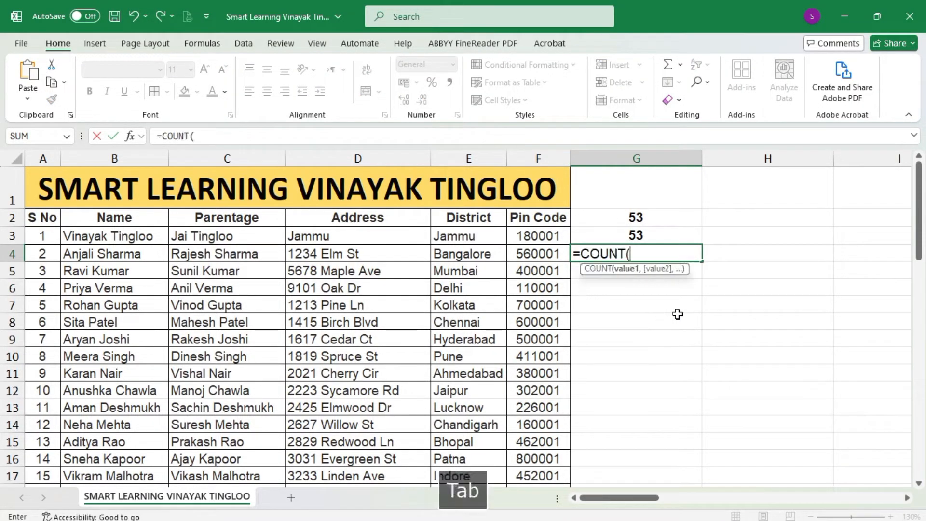
left_click(540, 236)
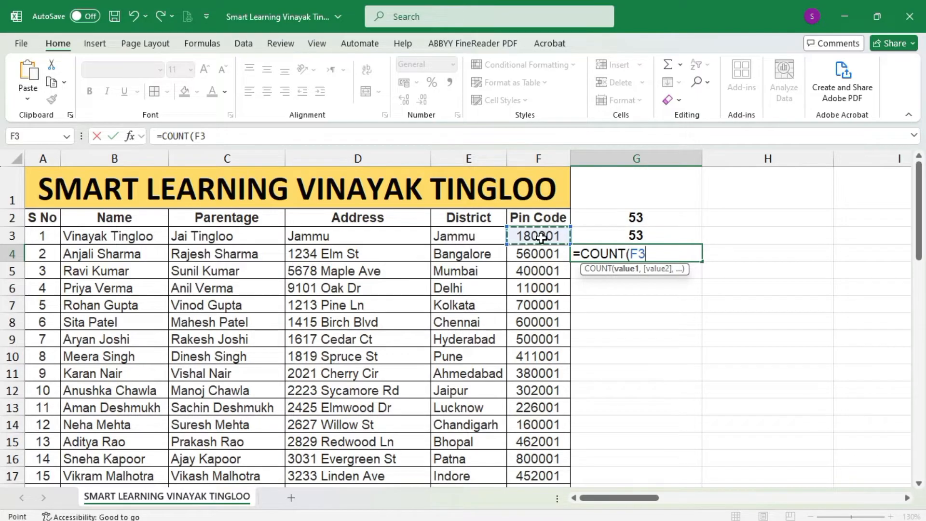
key("ctrl+shift+Down")
key("Return")
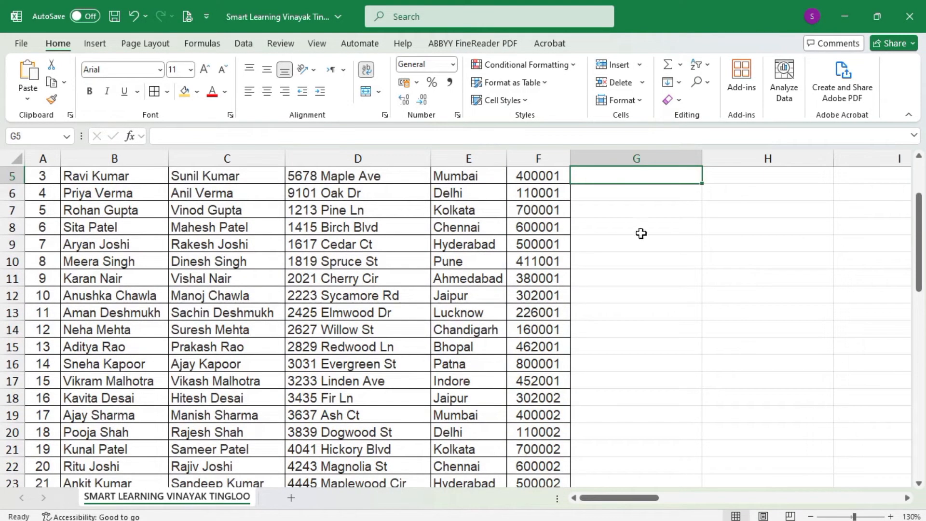
scroll(646, 236, "up", 1)
left_click(656, 253)
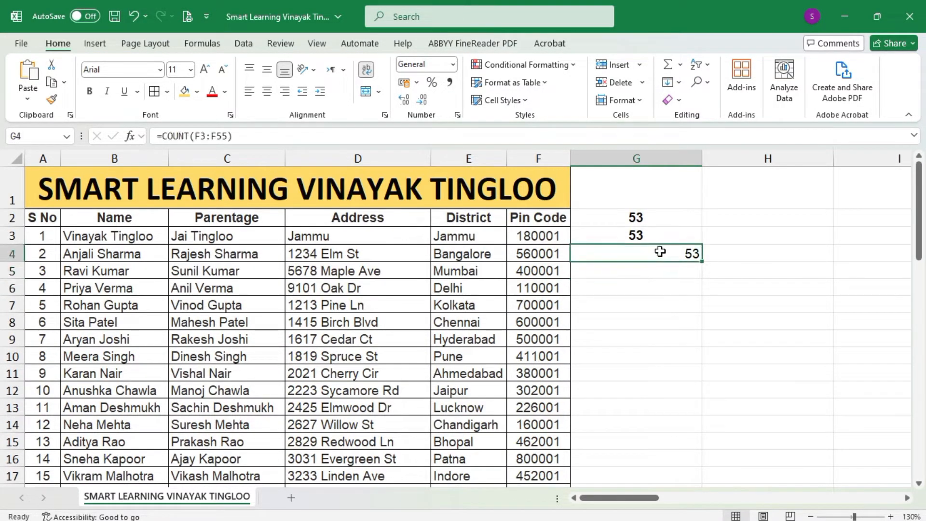
left_click(266, 91)
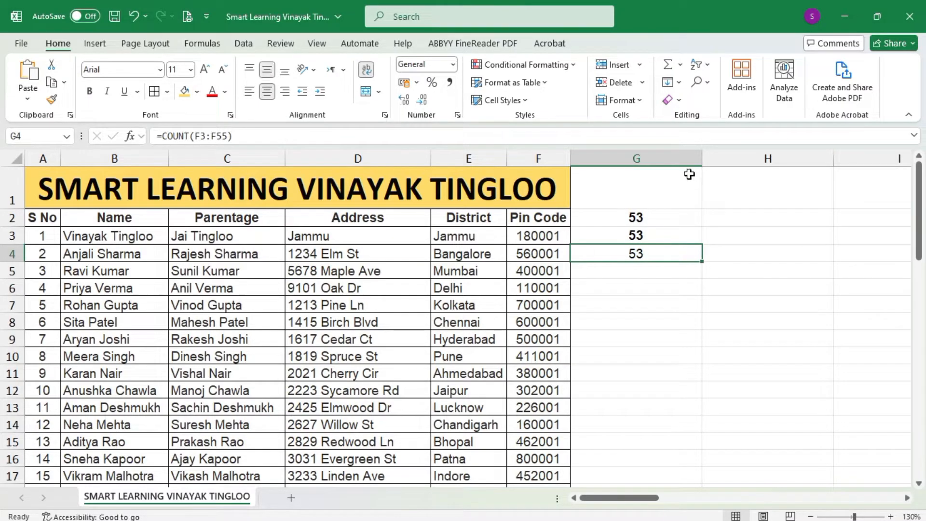
Step: Center the contents of column G horizontally
left_click(656, 158)
left_click(267, 91)
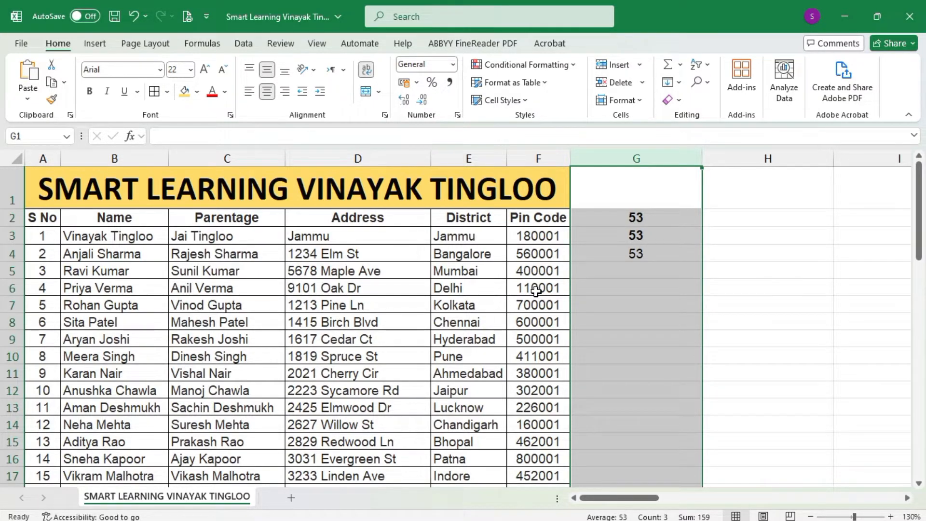
Step: Clear the pin code in cell F5 and undo the deletion
left_click(533, 265)
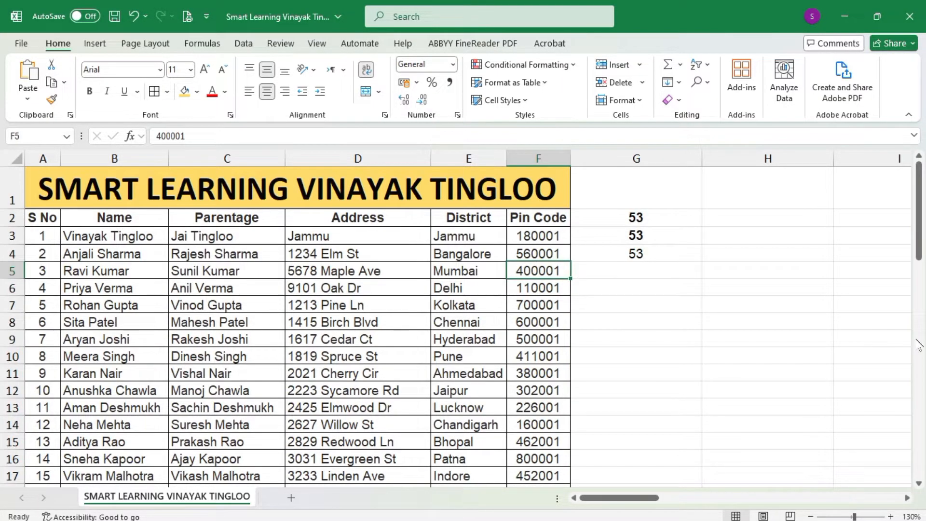
key("Delete")
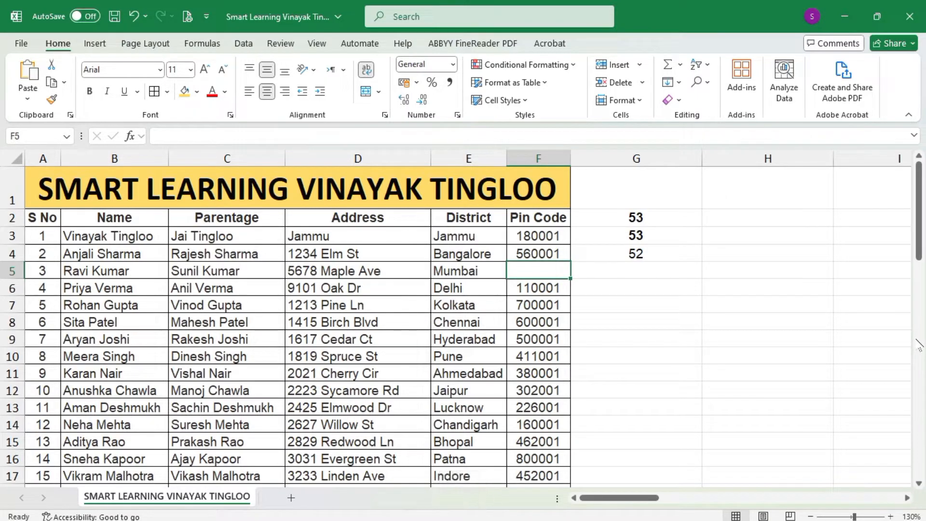
key("ctrl+z")
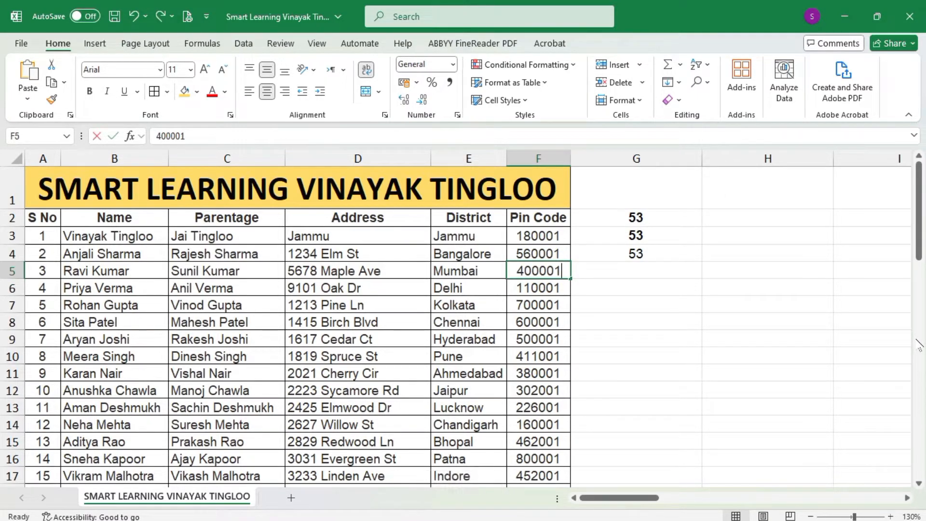
Step: Replace the pin code in cell F5 with the text aaaa and undo the entry
type("aaaa")
key("Return")
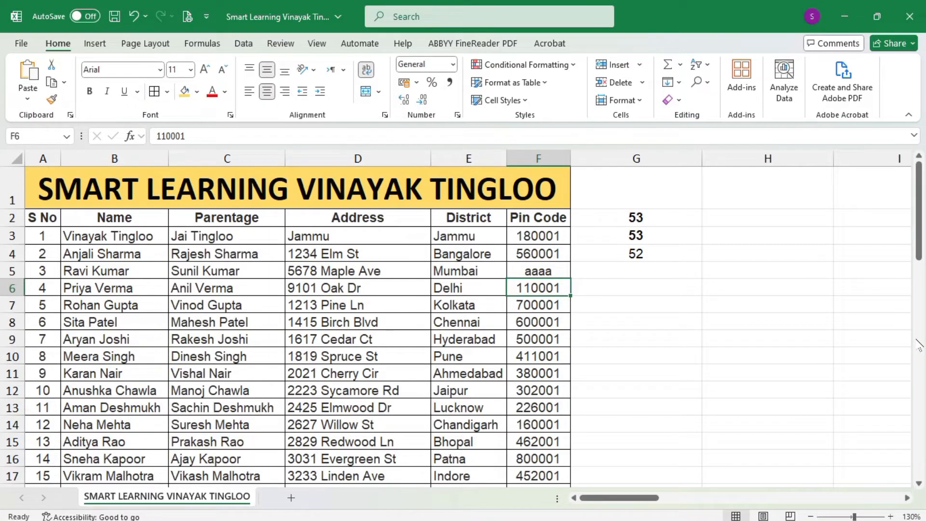
key("ctrl+z")
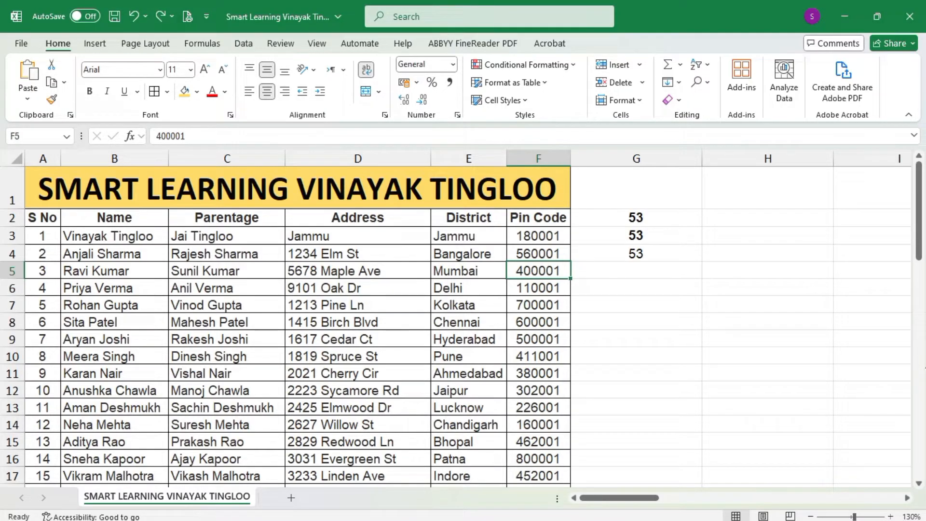
Step: Enter a COUNTA formula in cell H2 over the serial numbers in A3:A55
left_click(709, 217)
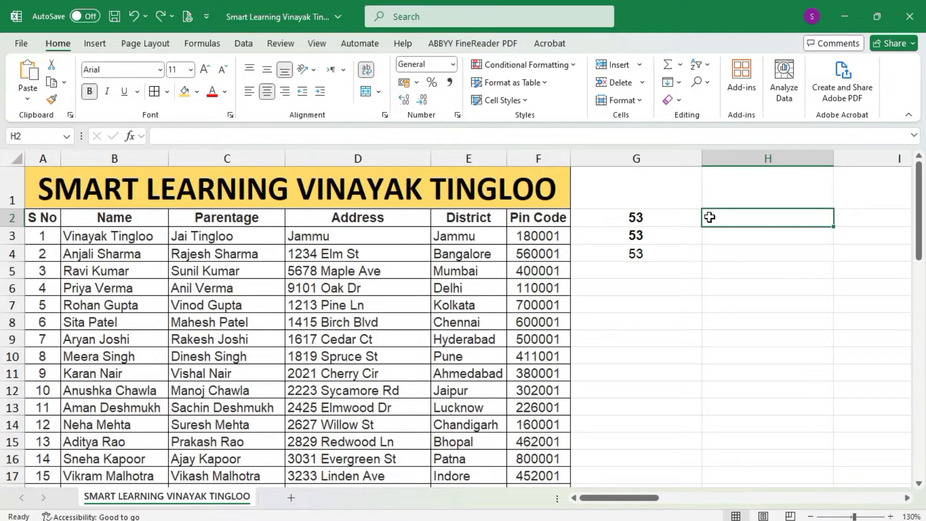
type("=cou")
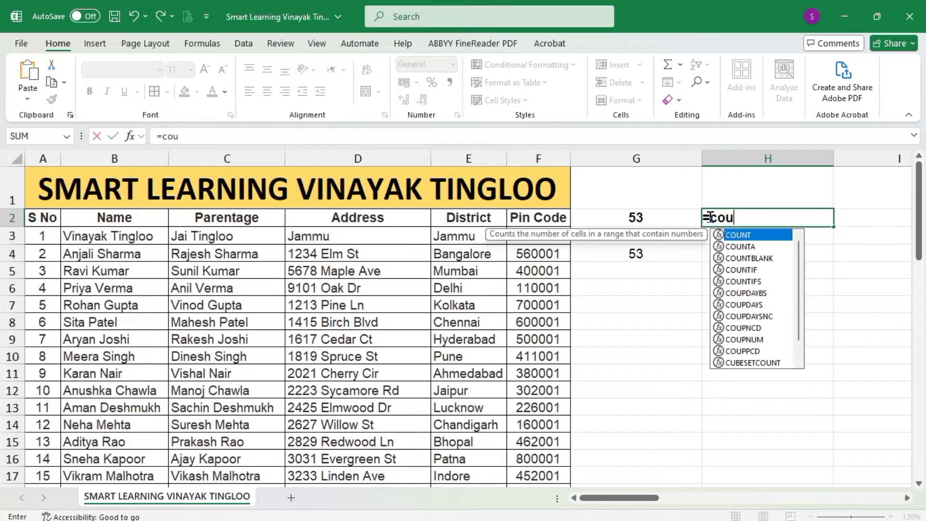
type("nta")
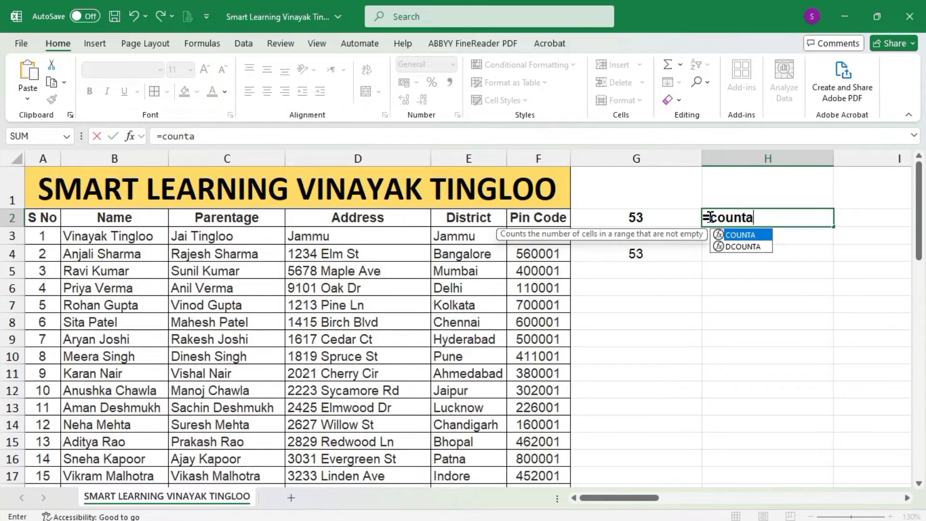
key("Tab")
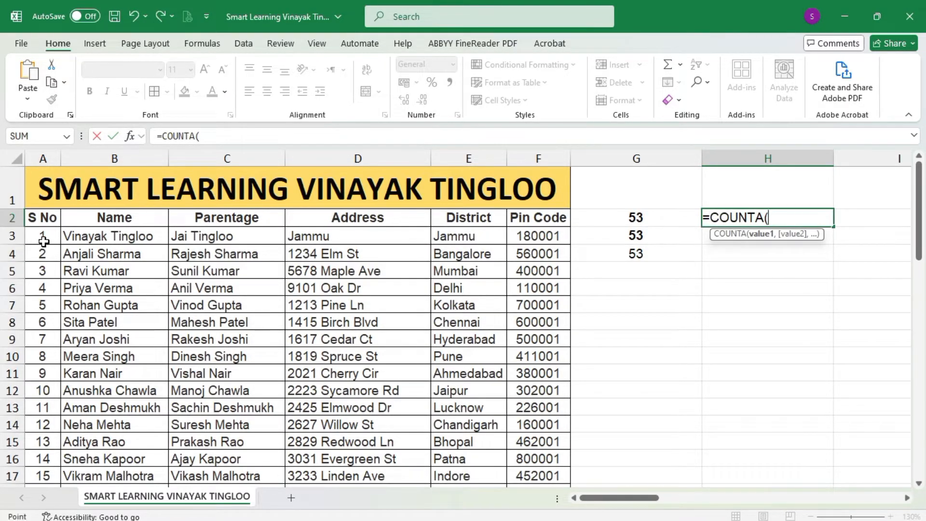
left_click(42, 235)
key("ctrl+shift+Down")
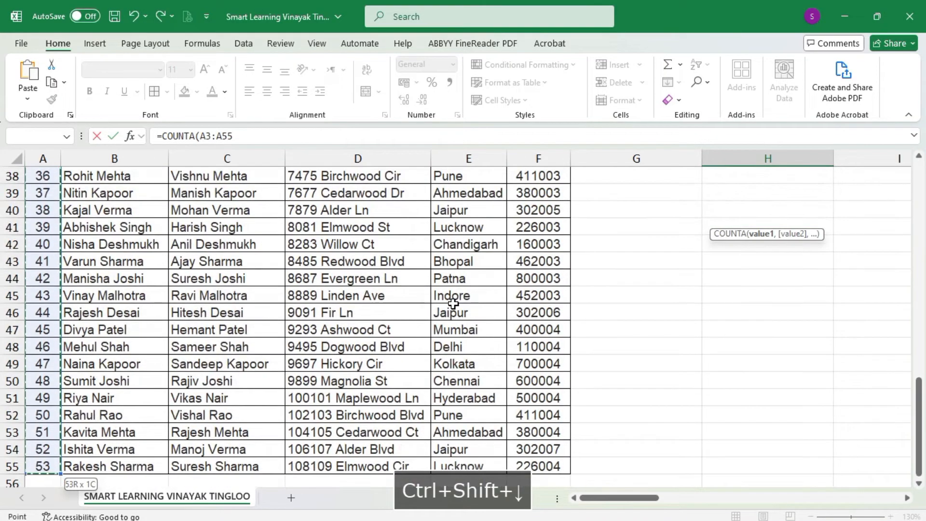
key("Tab")
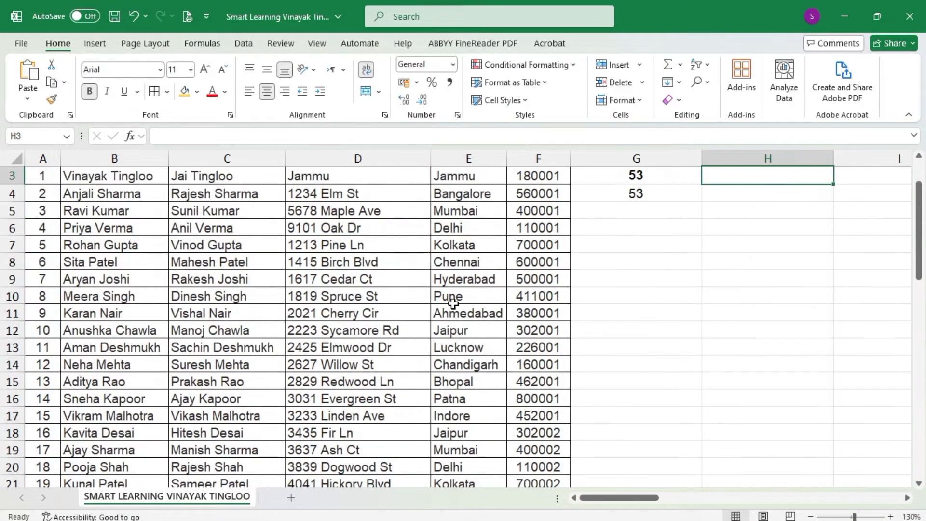
scroll(675, 314, "up", 1)
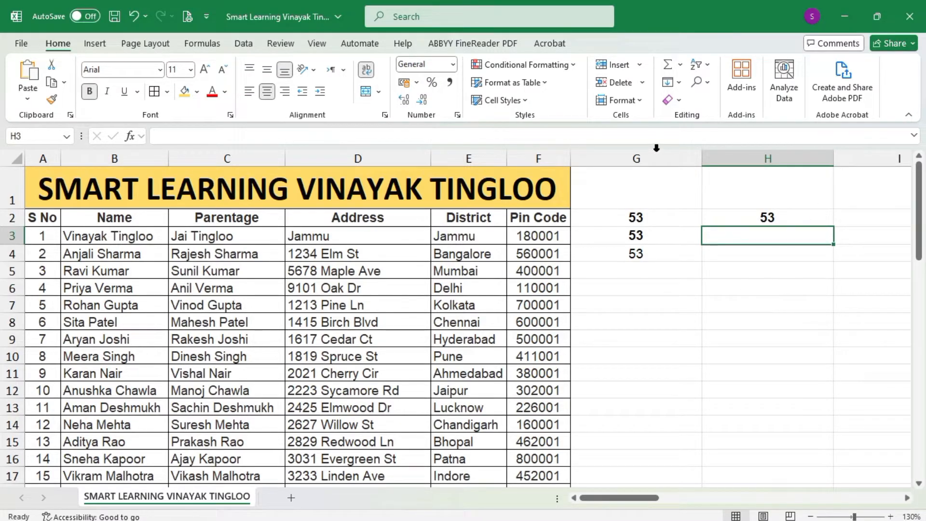
Step: Enter the headings COUNT in cell G1 and COUNTA in cell H1
left_click(648, 192)
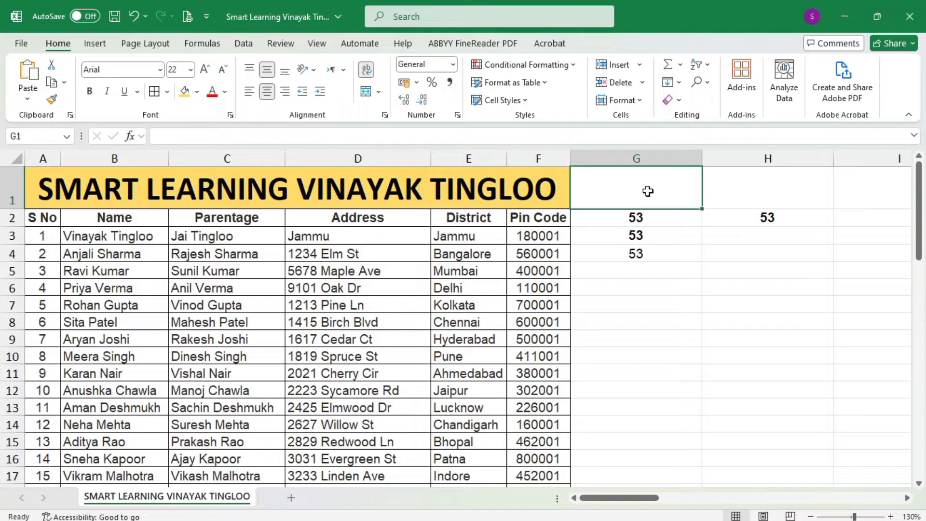
type("COUNT")
key("Tab")
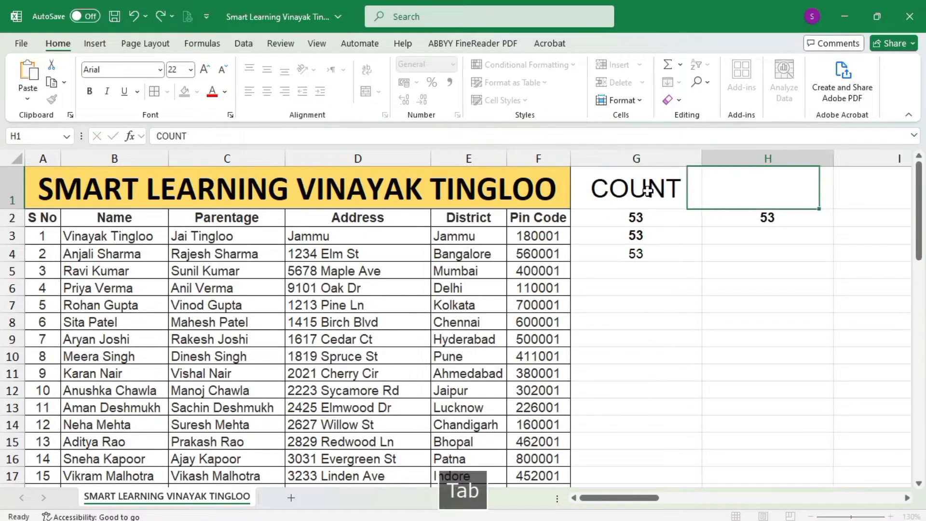
type("COUNTA")
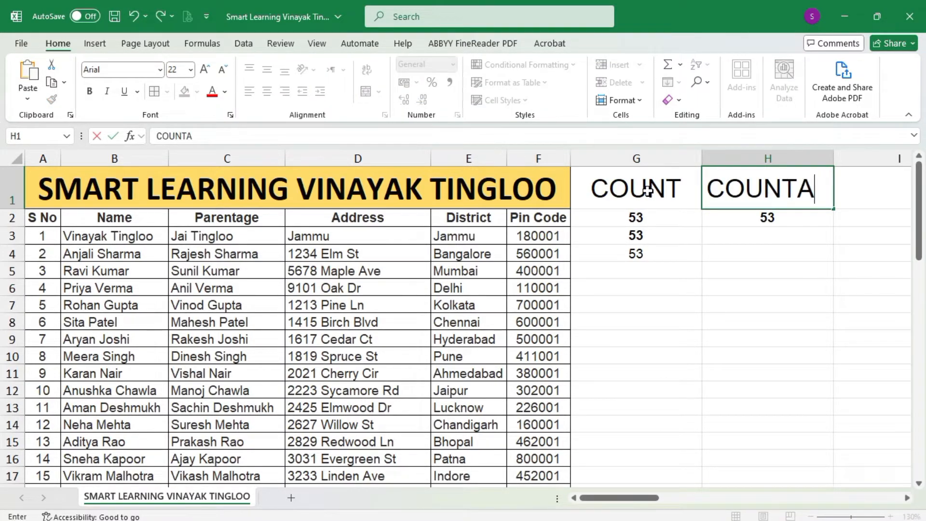
left_click(753, 282)
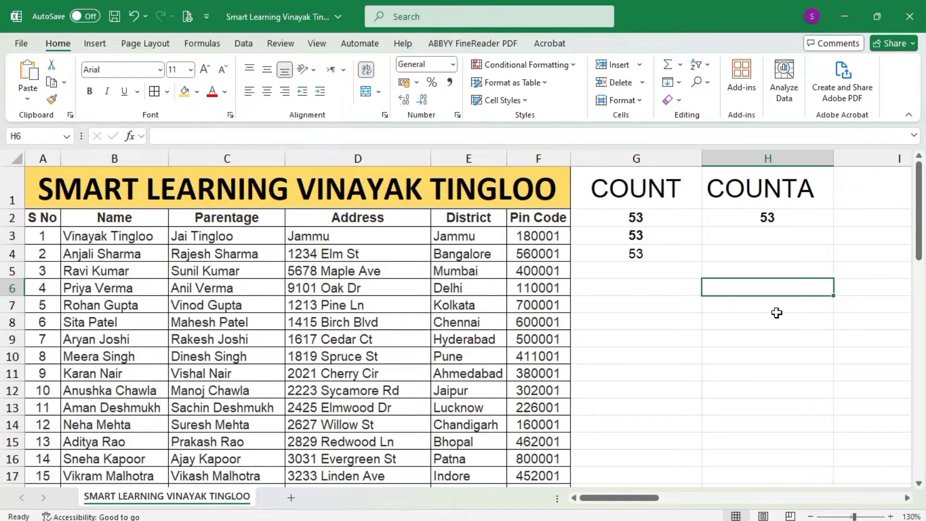
Step: Enter a COUNTA formula in cell H3 over the whole of column A, using the range A:A
left_click(771, 235)
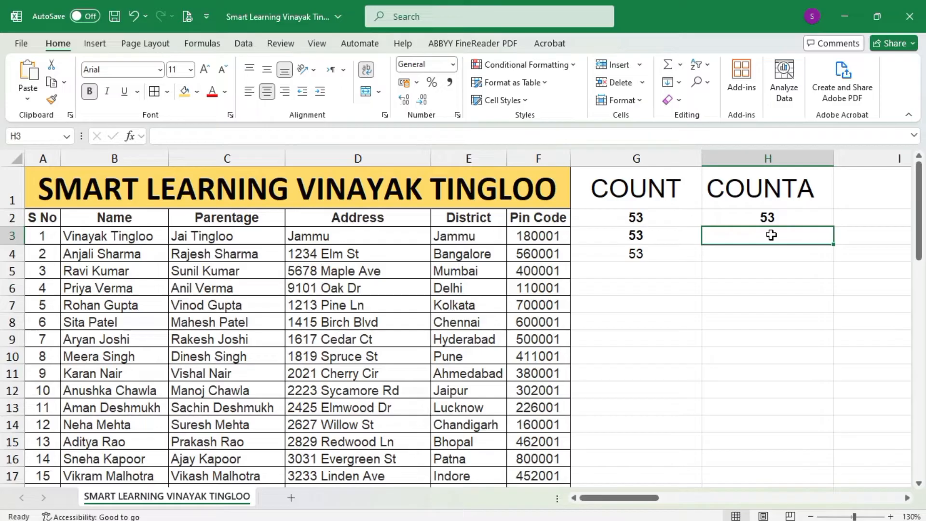
type("=COUNTA")
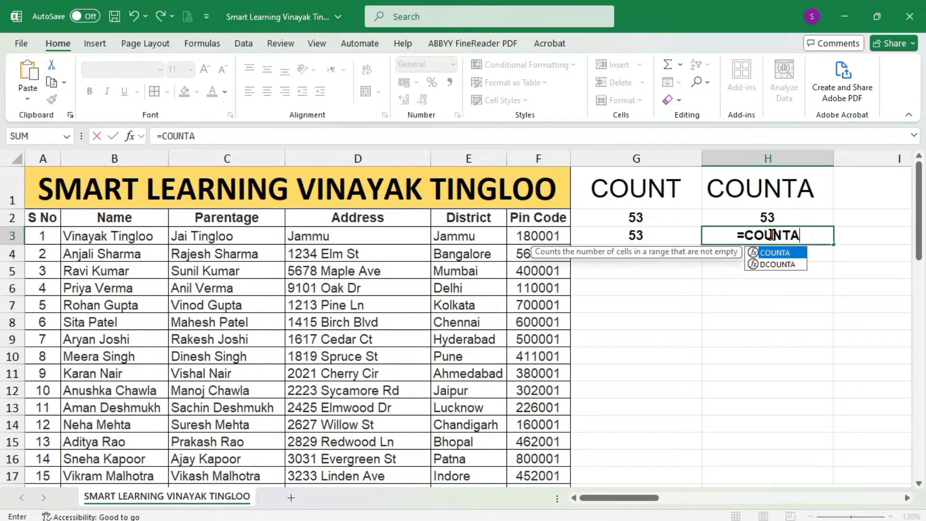
key("Tab")
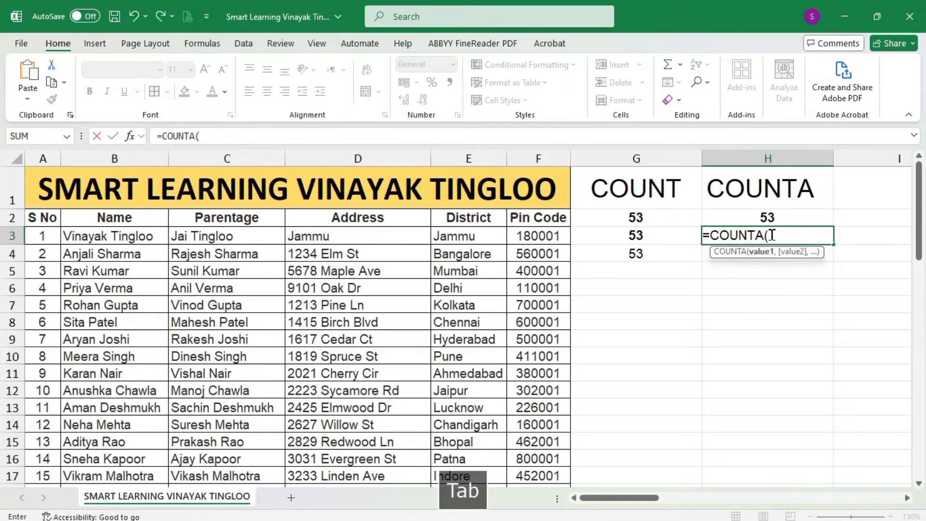
left_click(33, 154)
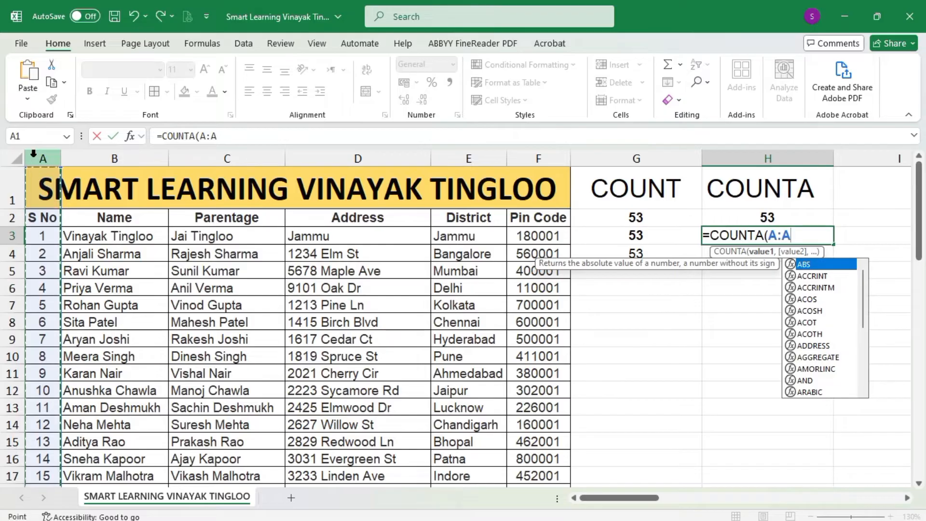
key("Return")
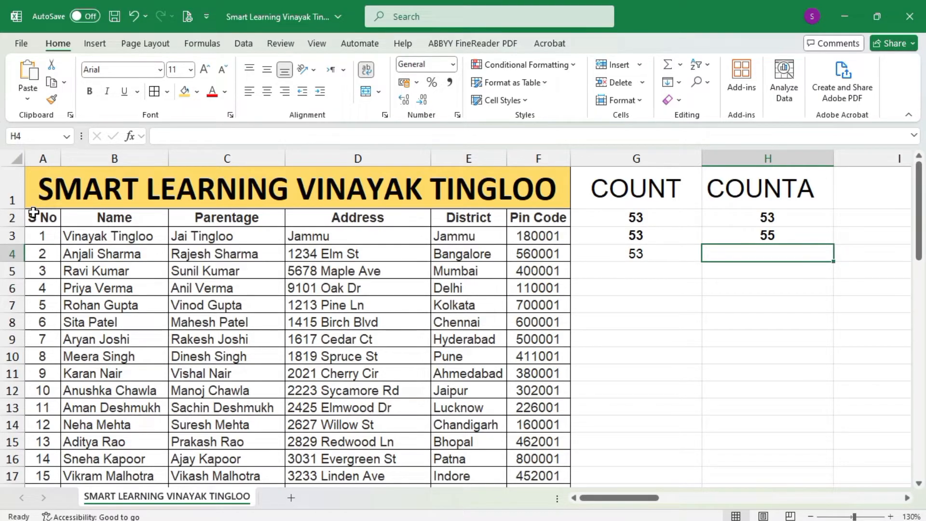
Step: Delete the title text in cell A1 and undo the deletion
left_click(43, 191)
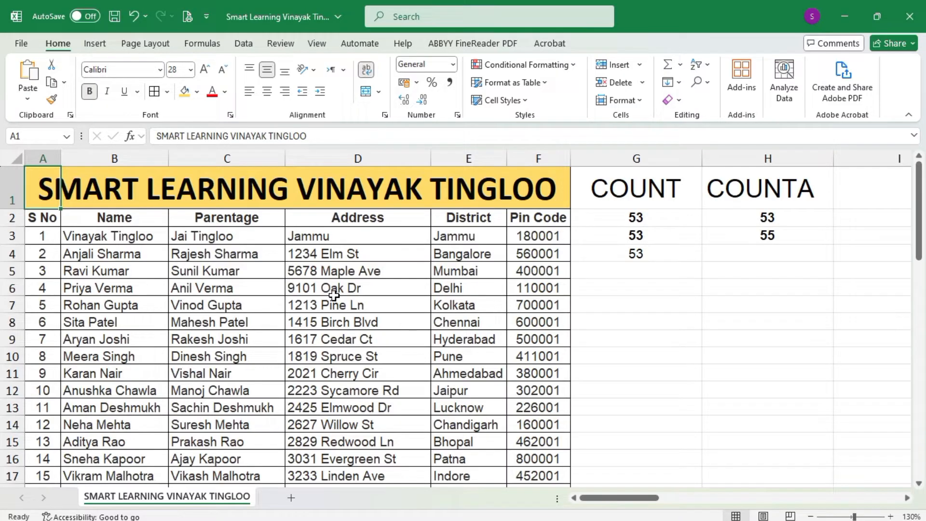
key("Delete")
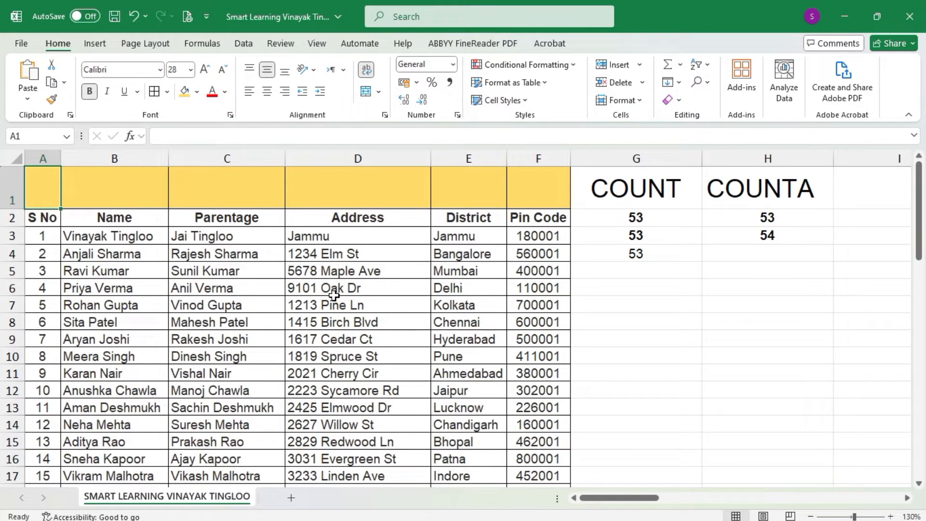
key("ctrl+z")
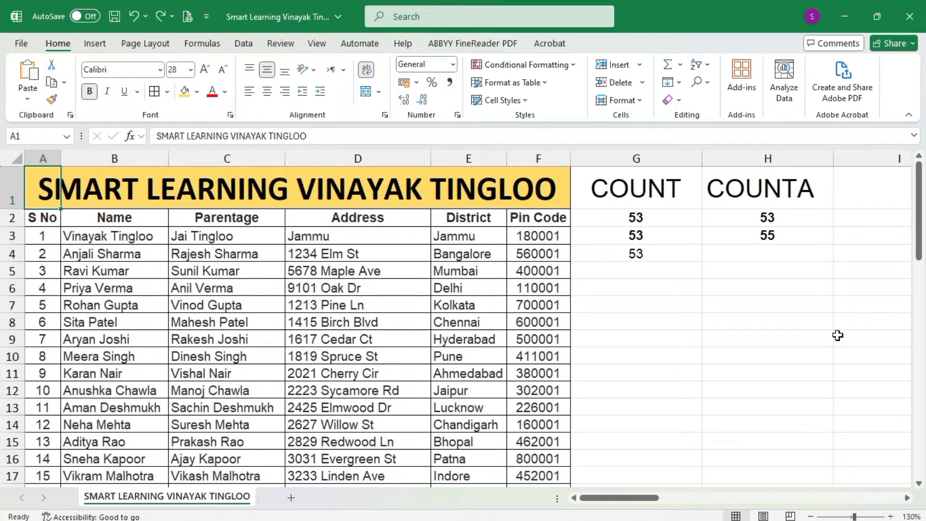
Step: Enter a COUNTA formula in cell H4 over the whole Name column, using the range B:B
left_click(745, 248)
type("=")
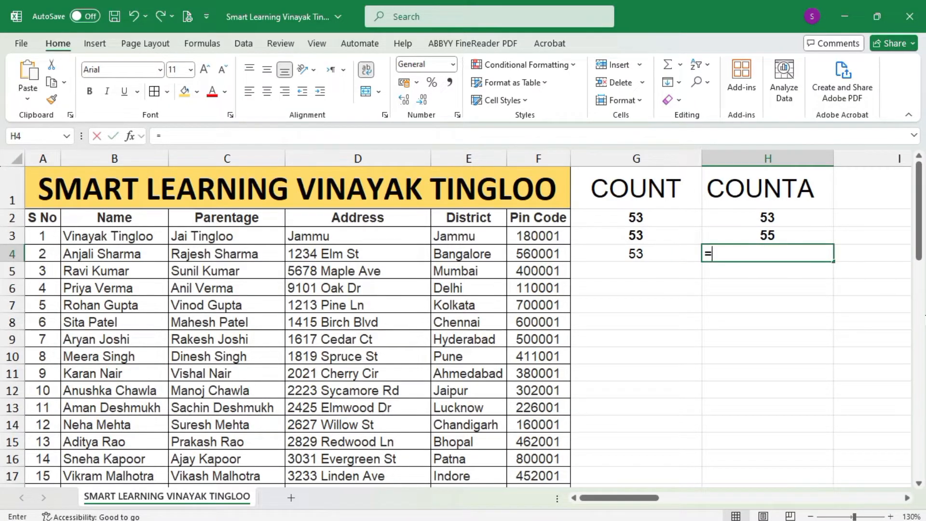
type("COUNTA")
key("Tab")
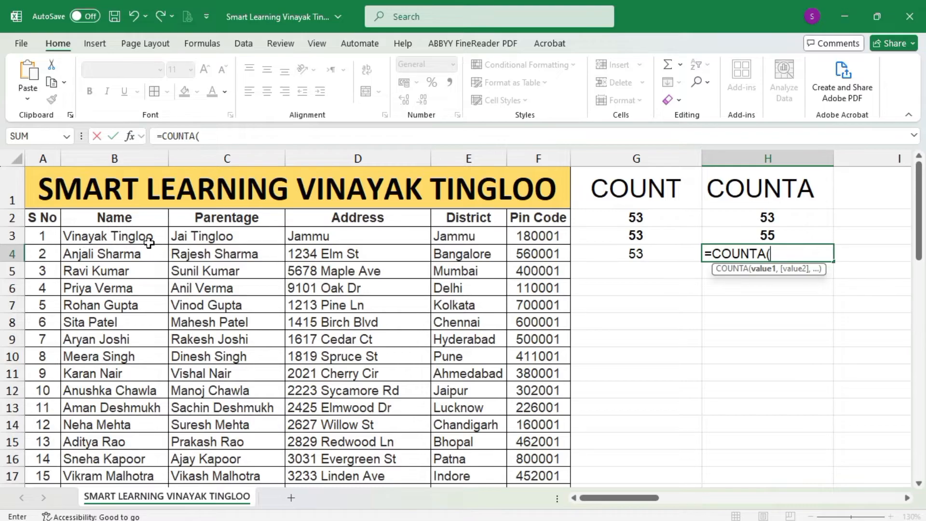
left_click(118, 159)
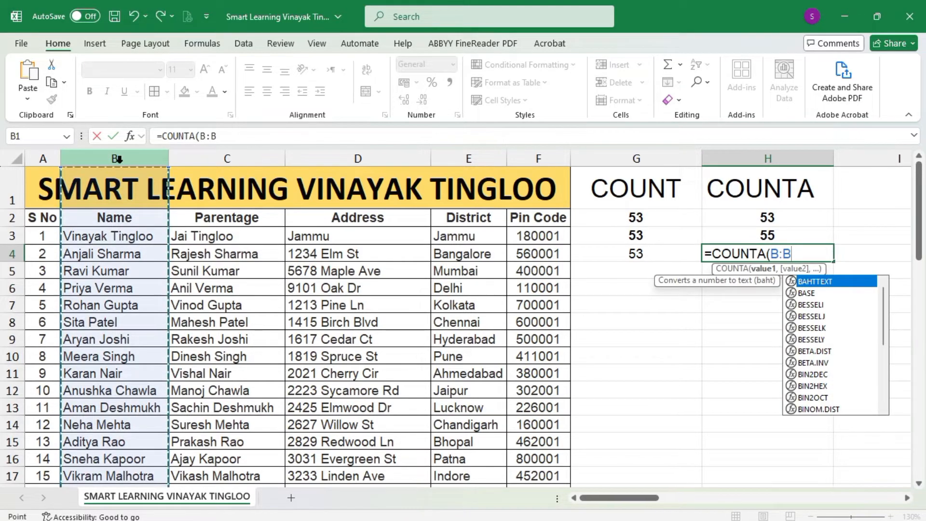
key("Return")
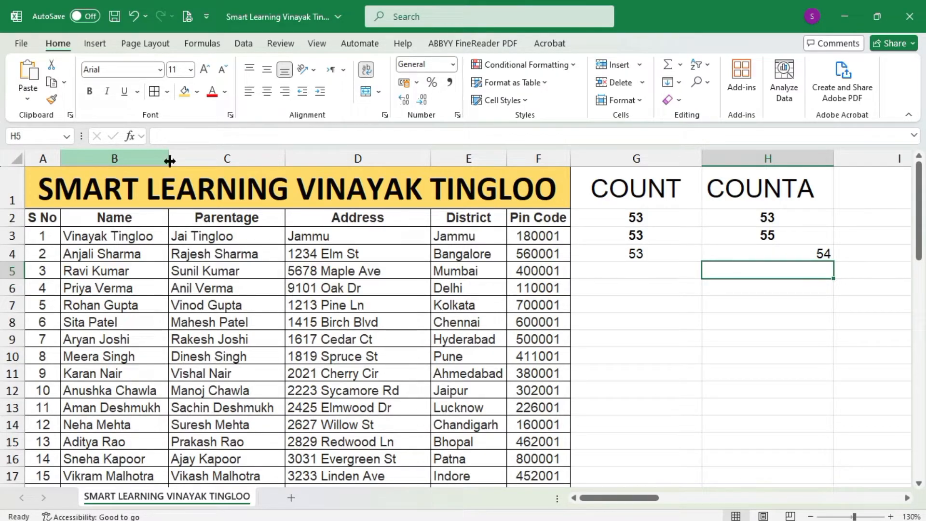
Step: Center the COUNTA result in cell H4 horizontally and align it to the middle vertically
left_click(786, 253)
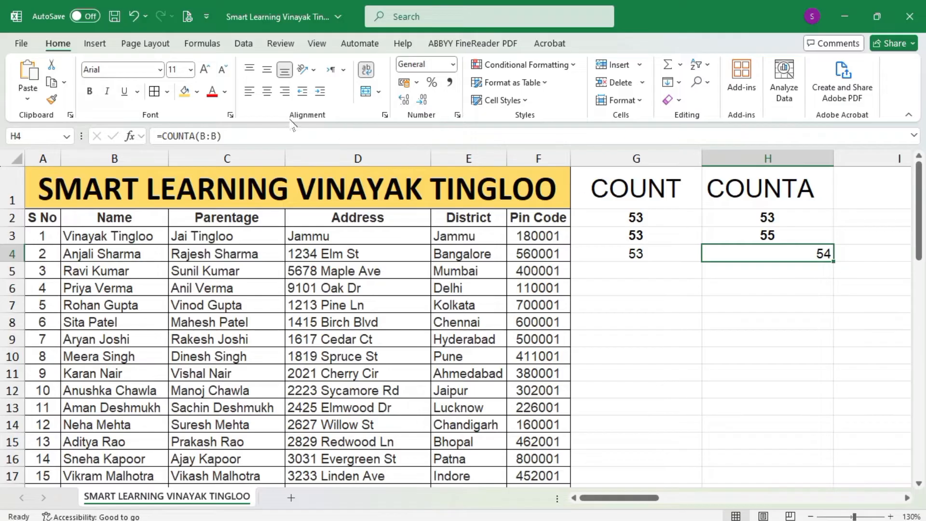
left_click(267, 90)
left_click(266, 69)
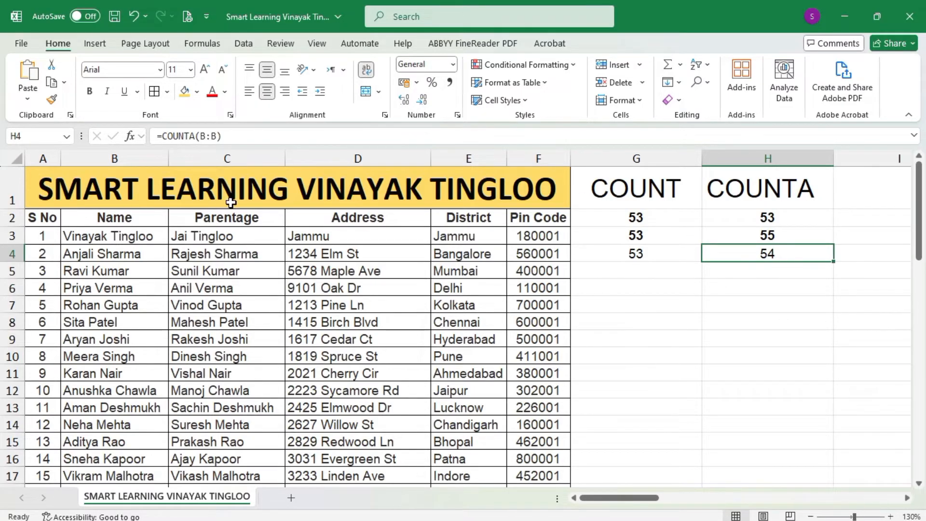
Step: Copy the title from cell A1 into cell B1 and undo the paste
left_click(44, 187)
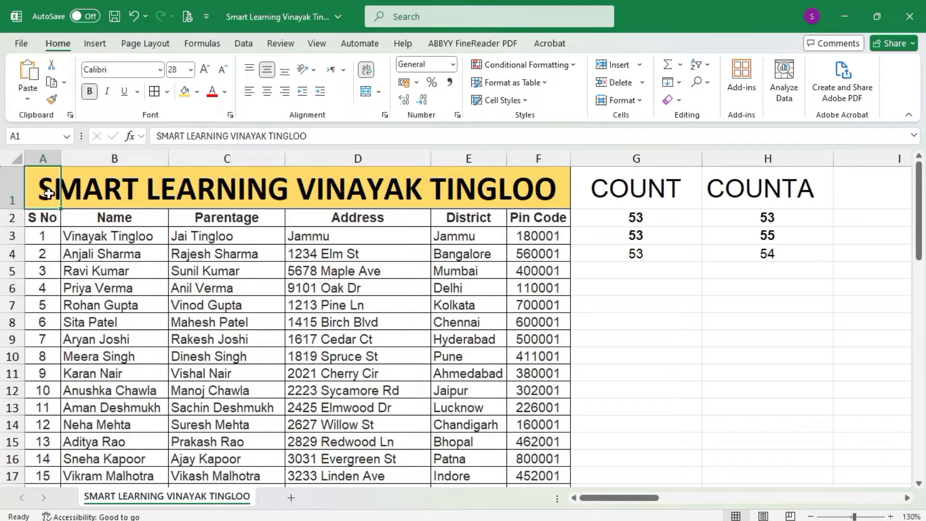
key("ctrl+c")
left_click(96, 196)
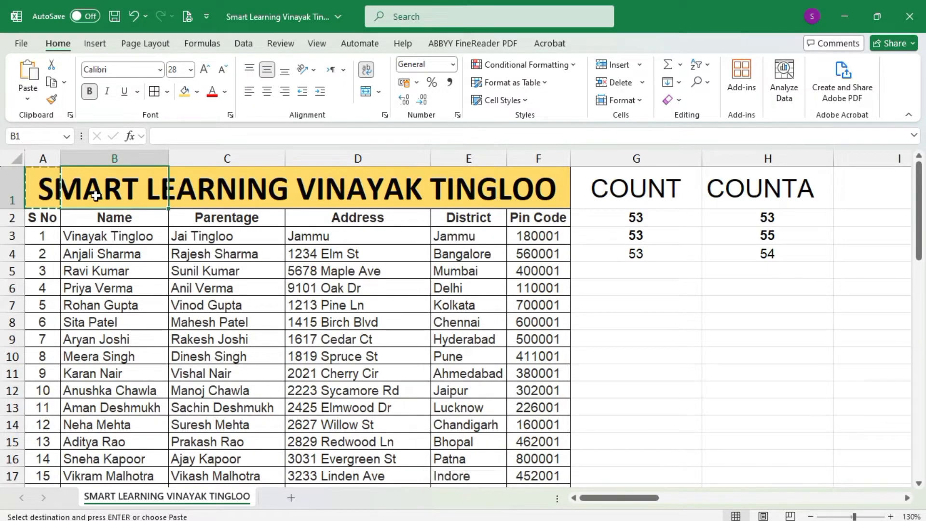
key("ctrl+v")
left_click(728, 356)
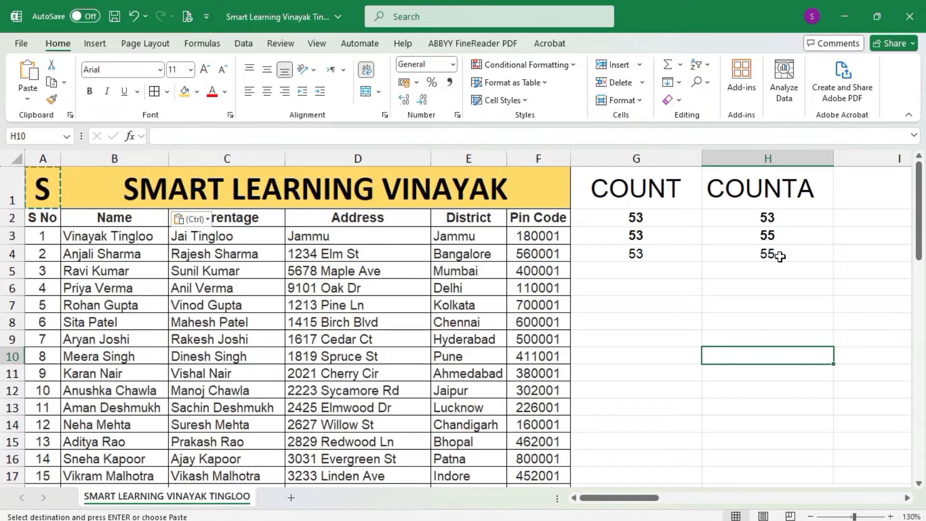
key("ctrl+z")
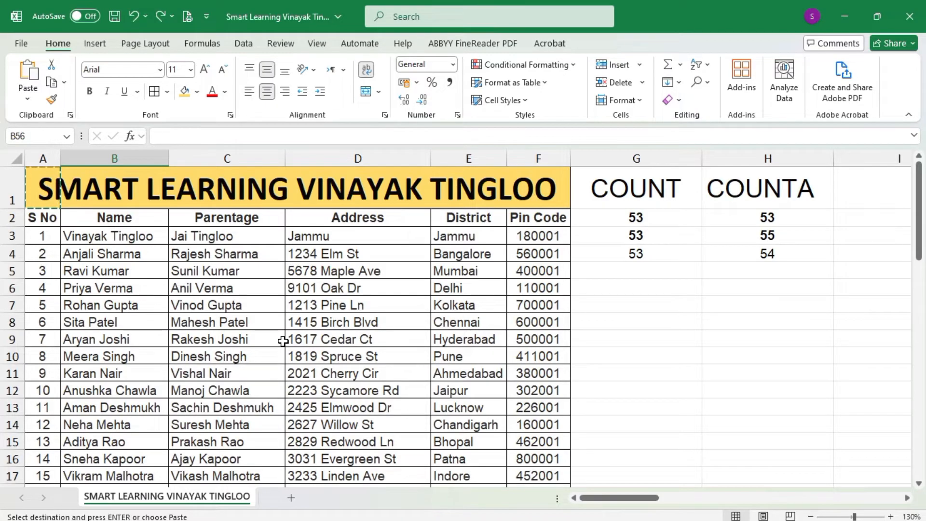
Step: Enter ##### in cell B56, directly below the last name in the list
scroll(283, 341, "down", 9)
scroll(283, 341, "down", 7)
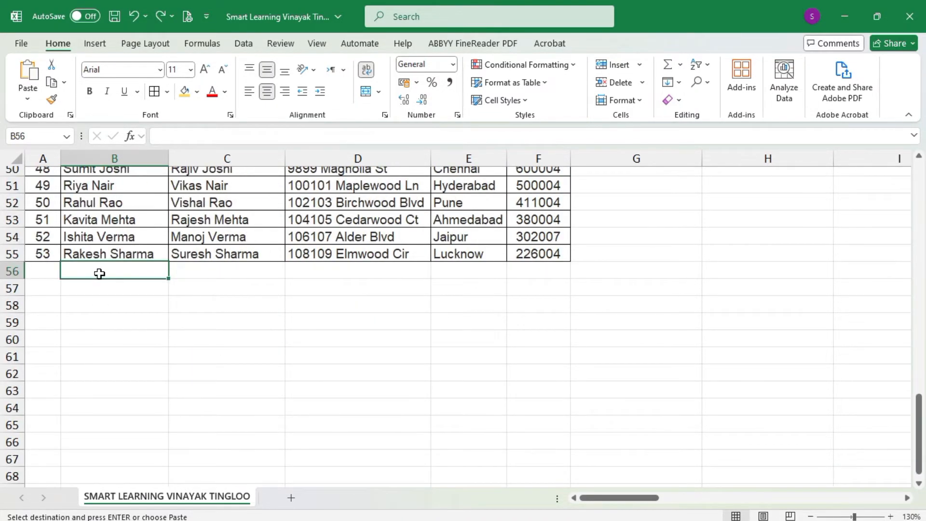
type("#####")
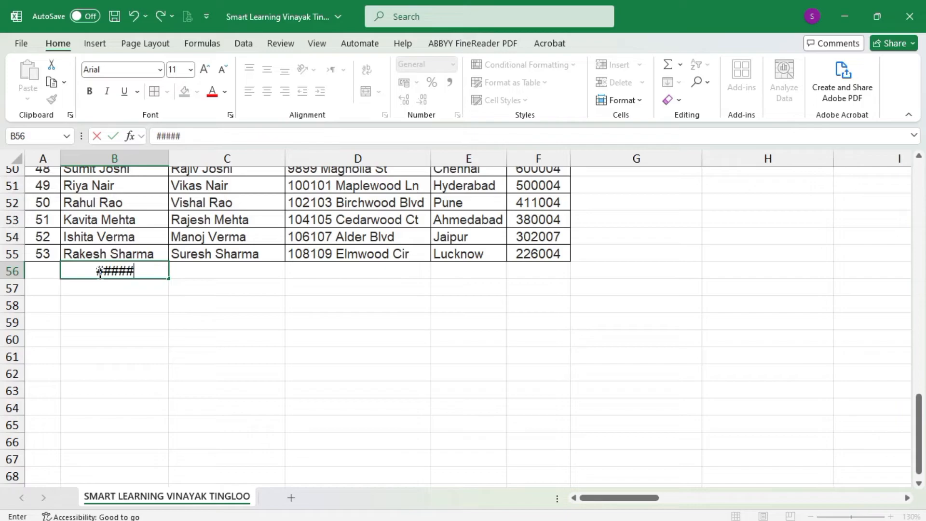
left_click(149, 287)
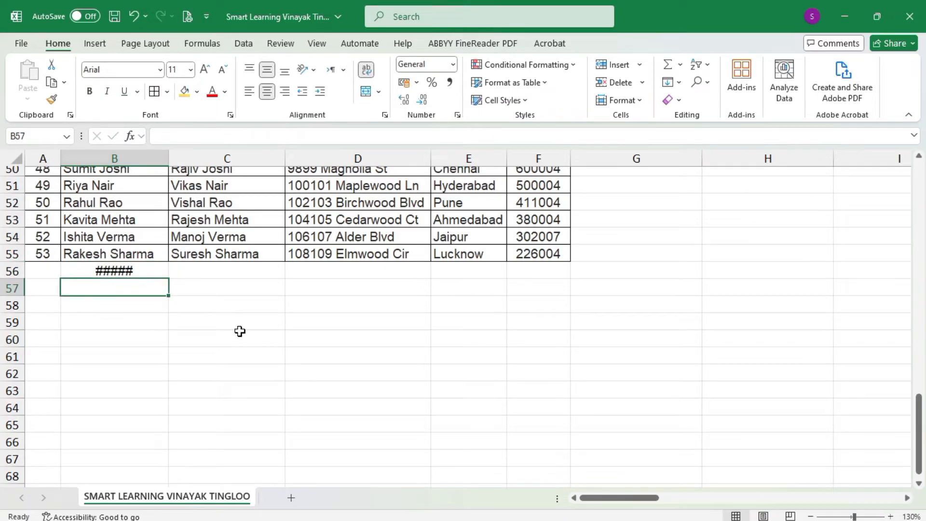
Step: Enter @ in cell B57 below the symbols and return to the COUNTA results
type("@")
left_click(282, 322)
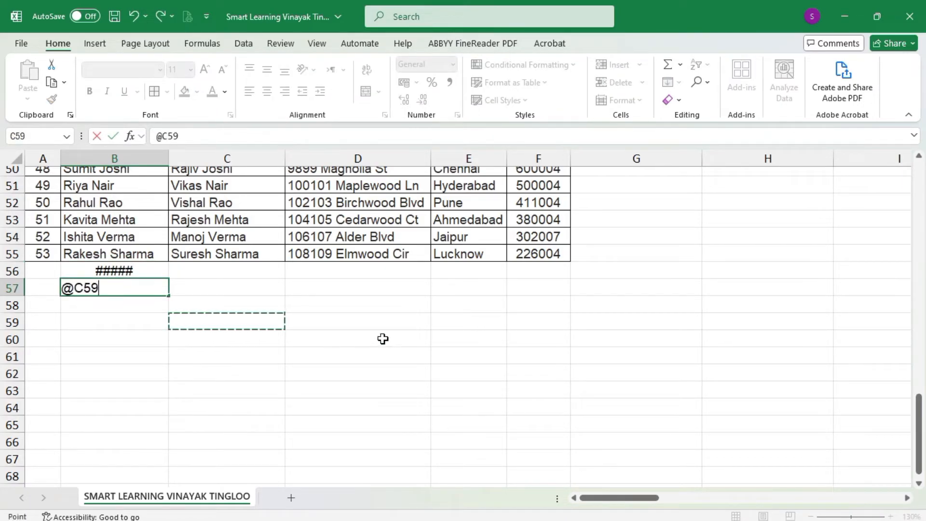
key("BackSpace")
key("BackSpace")
key("BackSpace")
key("BackSpace")
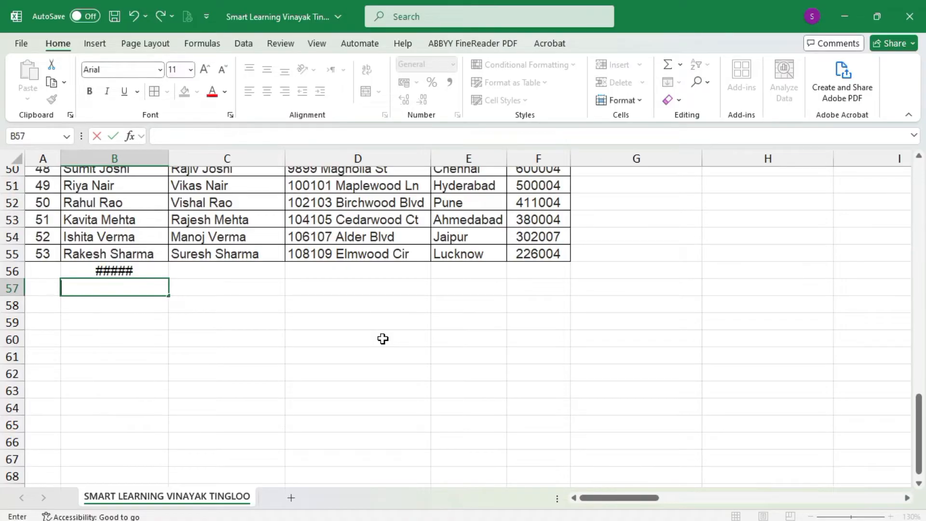
type("@")
key("Return")
left_click(382, 339)
scroll(383, 339, "up", 19)
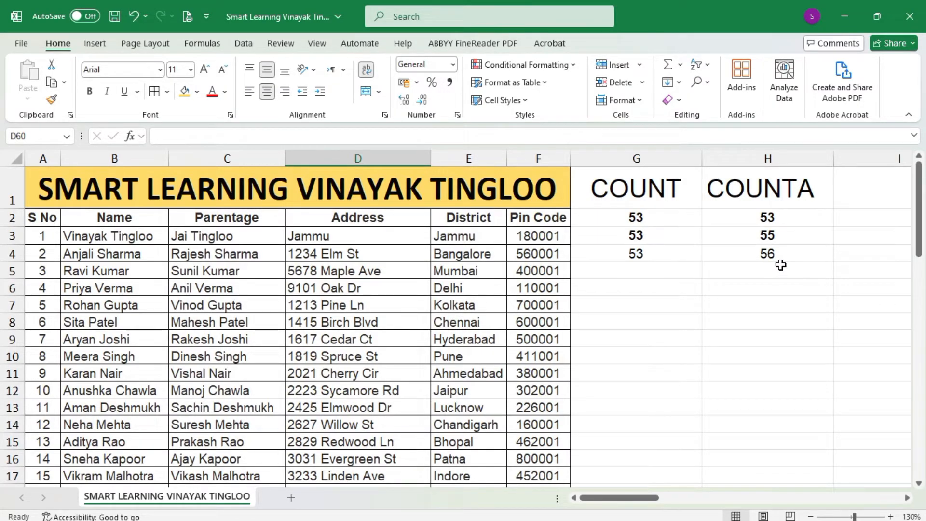
Step: Check the whole Name column's count, clear the @ from cell B57, and return to the COUNTA results
left_click(121, 159)
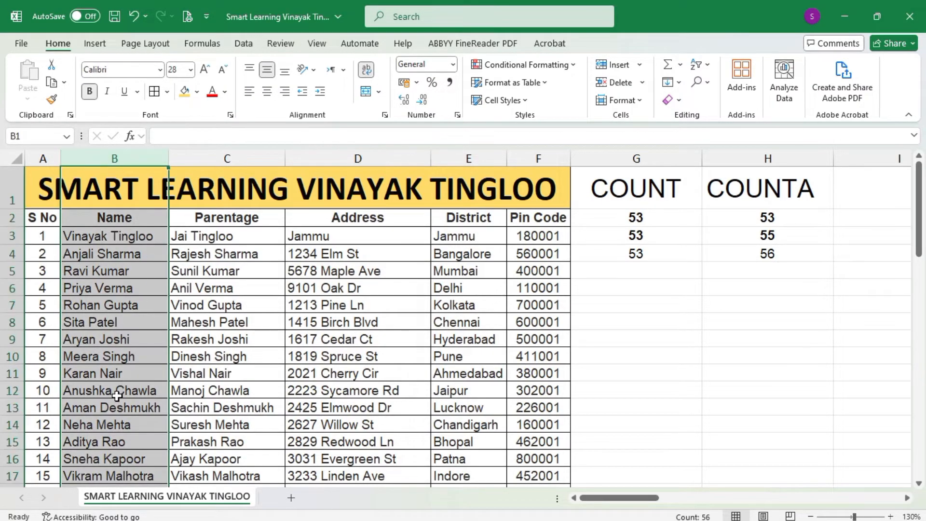
scroll(482, 356, "down", 19)
scroll(234, 309, "up", 4)
left_click(116, 339)
key("Delete")
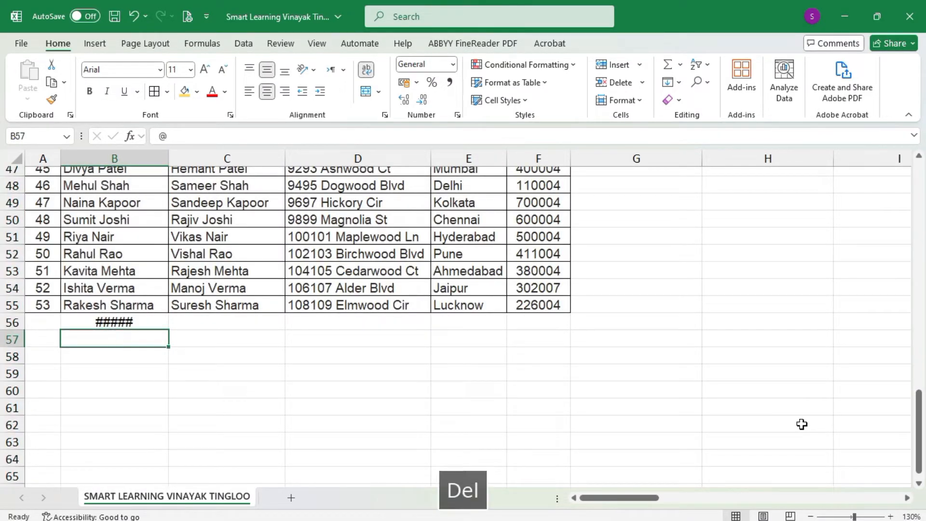
scroll(922, 490, "up", 15)
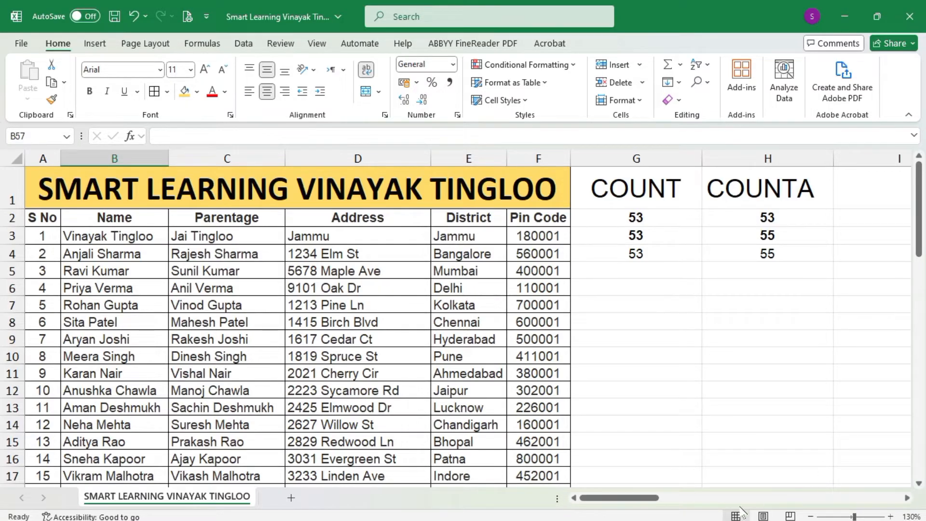
Step: Select the Name column entries from B3 down to the last filled cell and check their count
left_click_drag(628, 158, 877, 161)
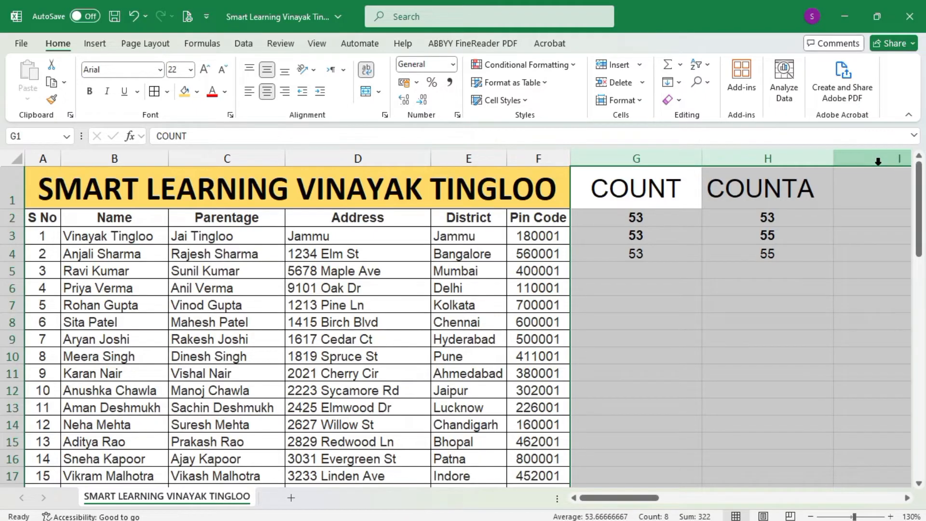
left_click(219, 252)
left_click(98, 235)
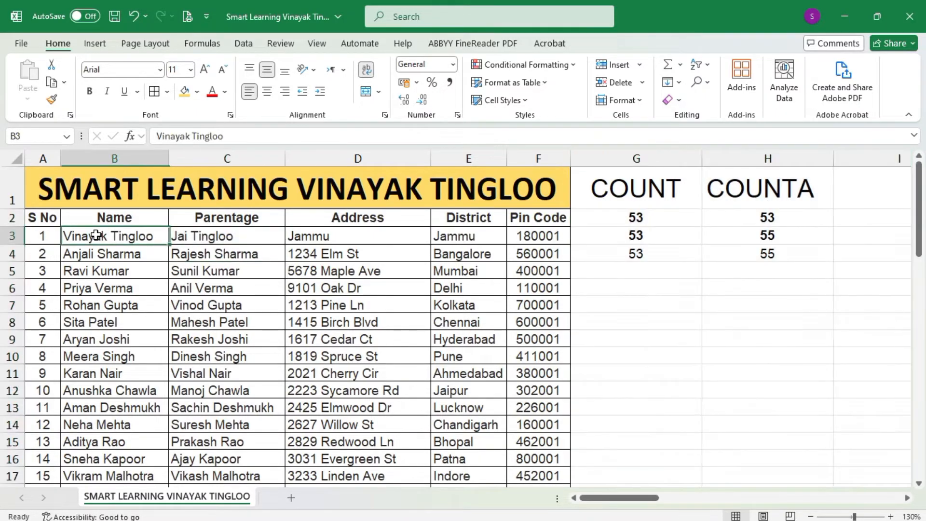
key("ctrl+shift+Down")
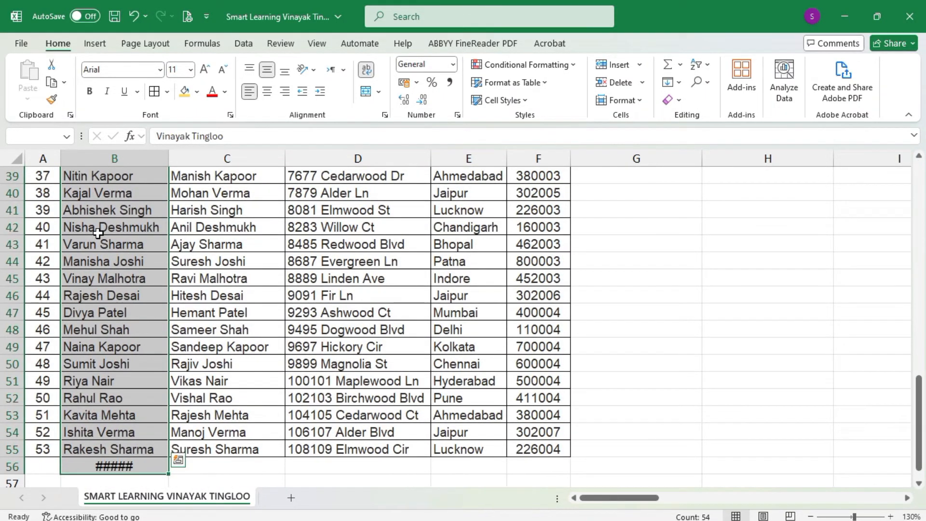
scroll(583, 382, "up", 13)
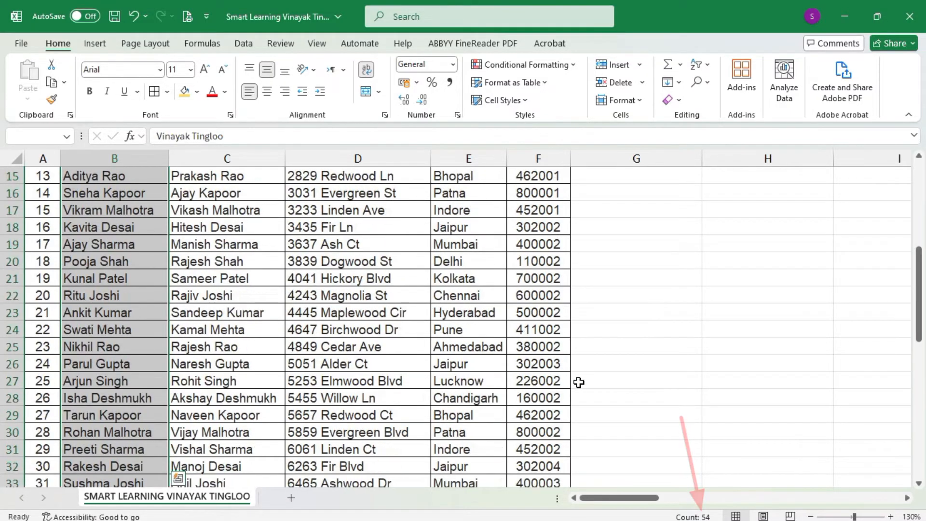
Step: Delete columns G and H with the COUNT and COUNTA results, and delete row 56 below the list
left_click_drag(629, 155, 818, 151)
key("ctrl+minus")
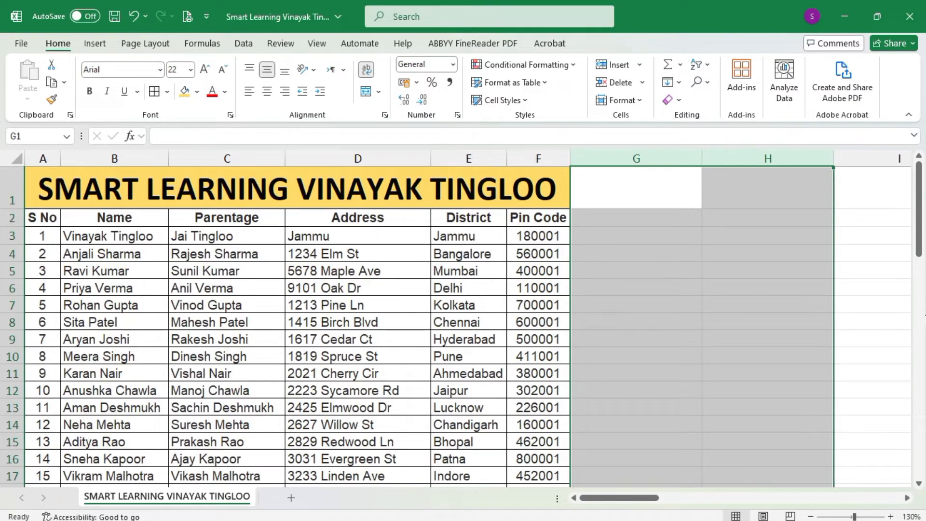
left_click(114, 284)
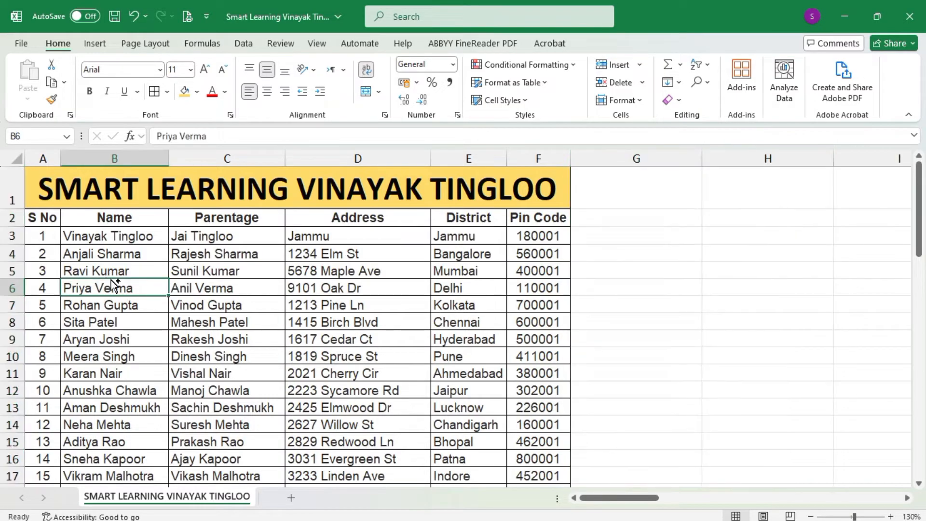
key("ctrl+Down")
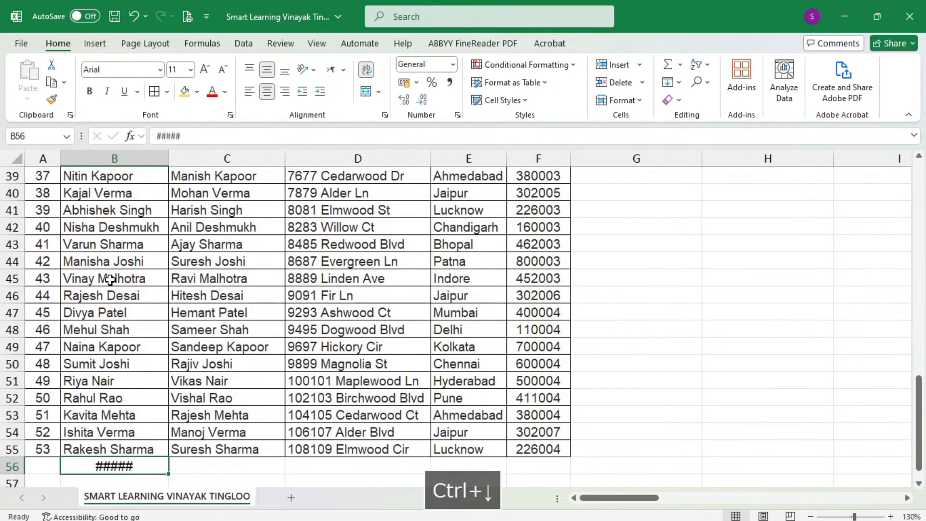
left_click(10, 467)
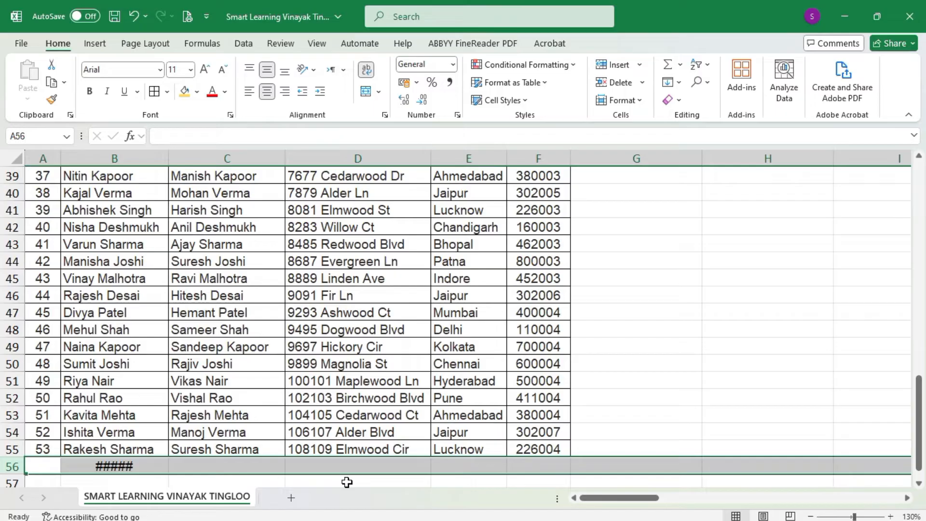
key("ctrl+minus")
scroll(453, 338, "up", 13)
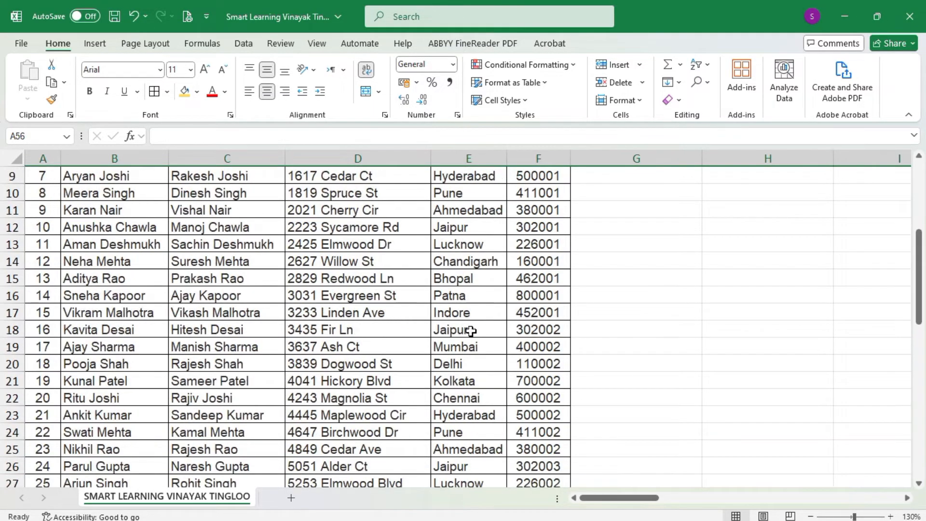
key("ctrl+Home")
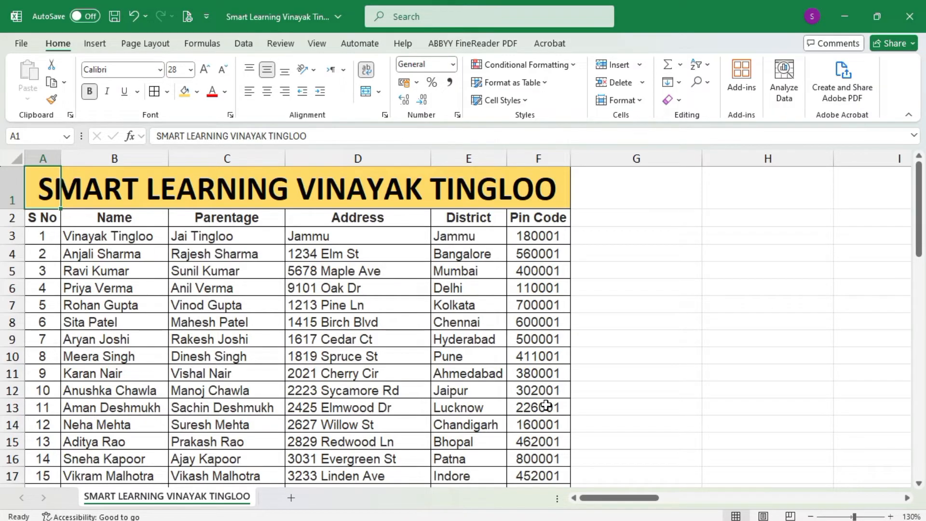
Step: Select the names in B3:B55 and check how many entries the list holds
left_click(131, 235)
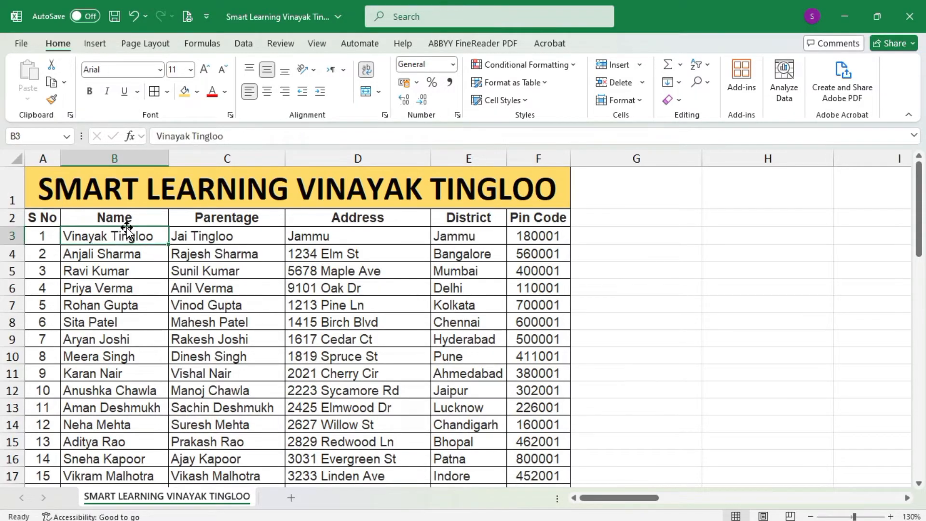
key("ctrl+shift+Down")
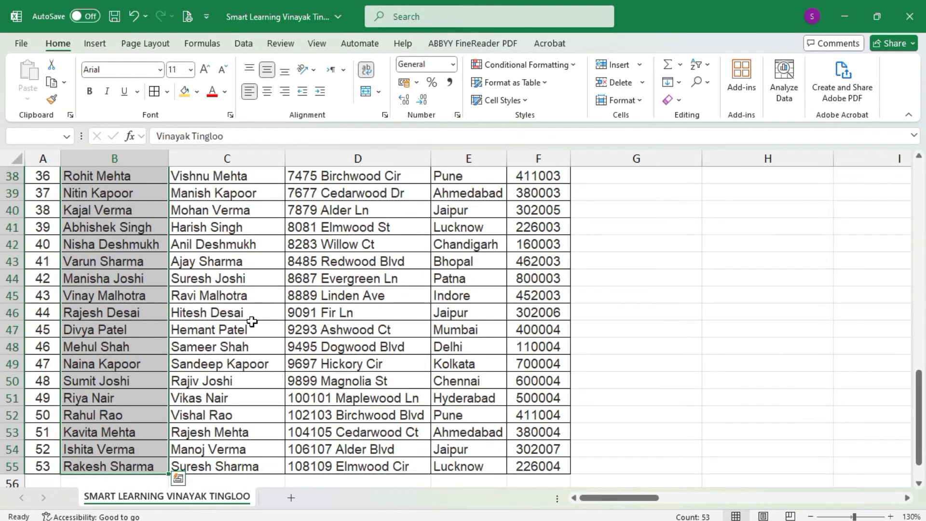
scroll(252, 322, "up", 12)
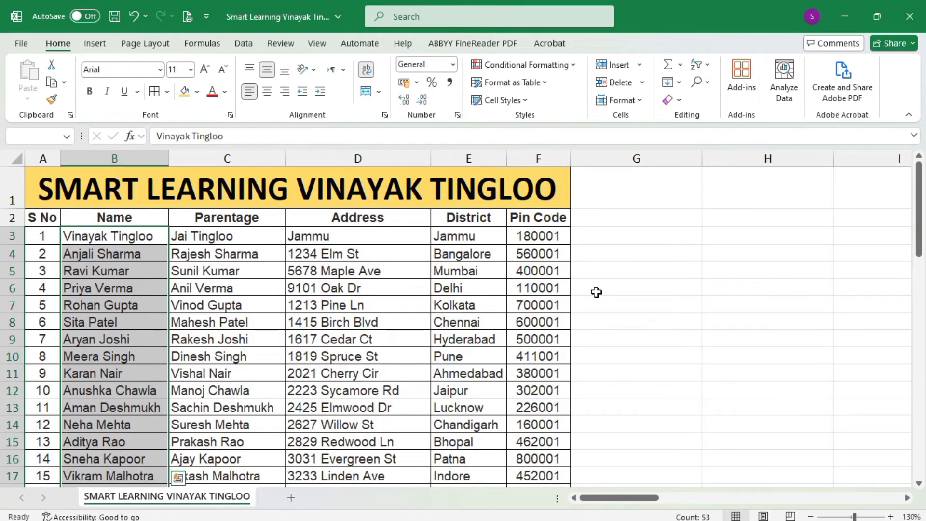
Step: Add a new blank worksheet to the workbook and return to the data sheet
left_click(290, 498)
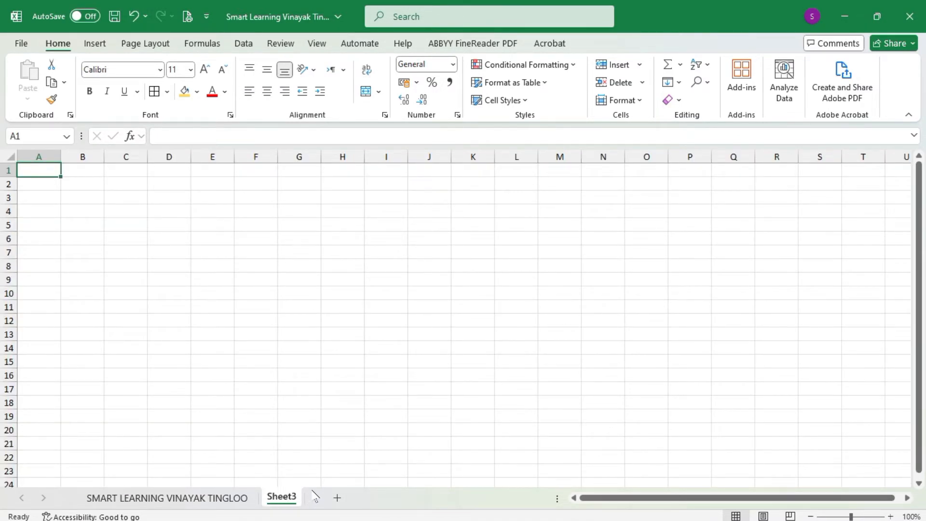
left_click(143, 496)
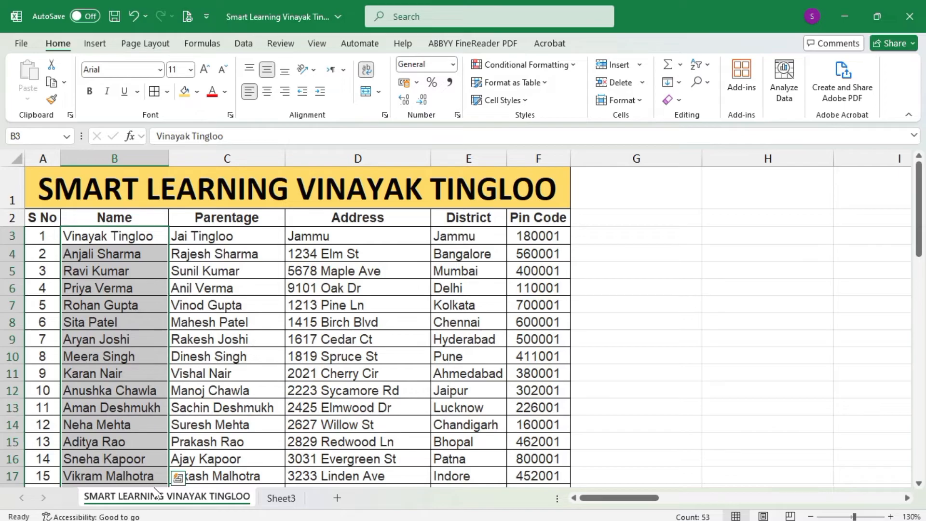
left_click(601, 413)
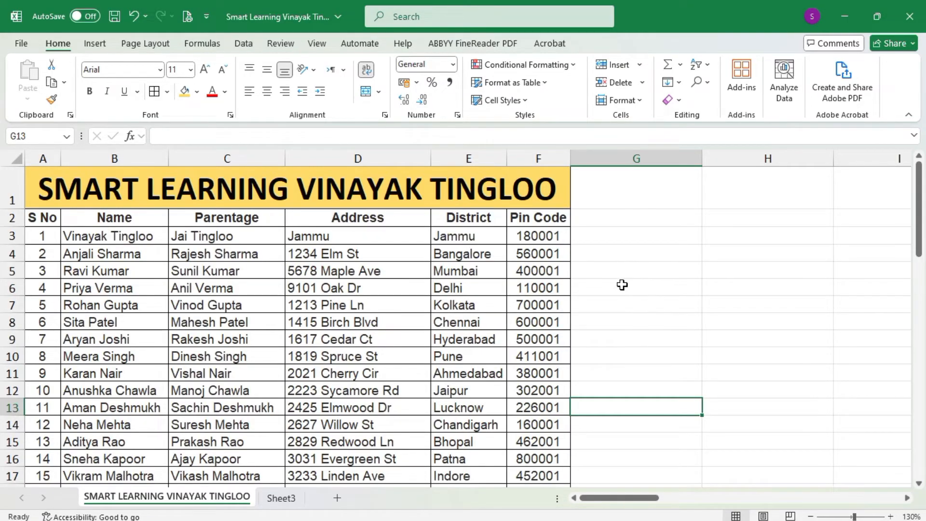
Step: Check where the Pin Code column ends and enter the label EMPLYS in cell G1
left_click(543, 241)
key("ctrl+Down")
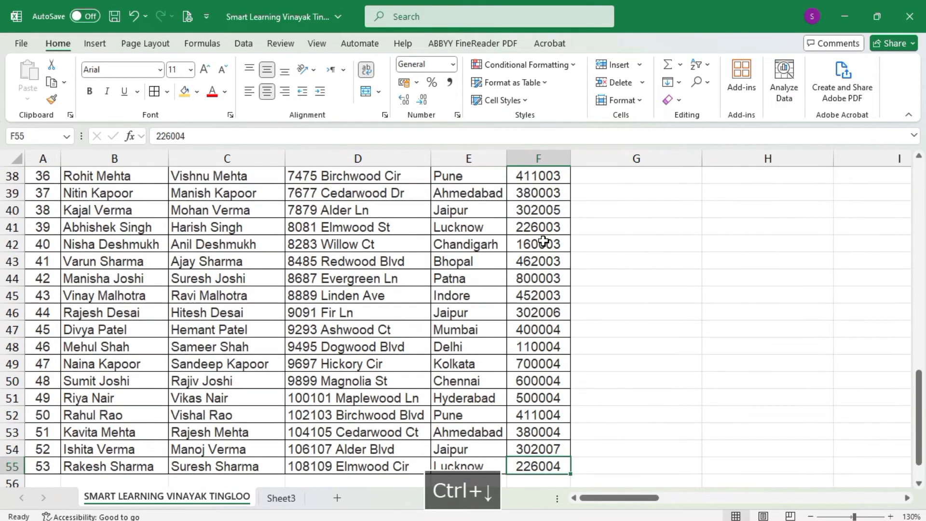
scroll(543, 241, "down", 4)
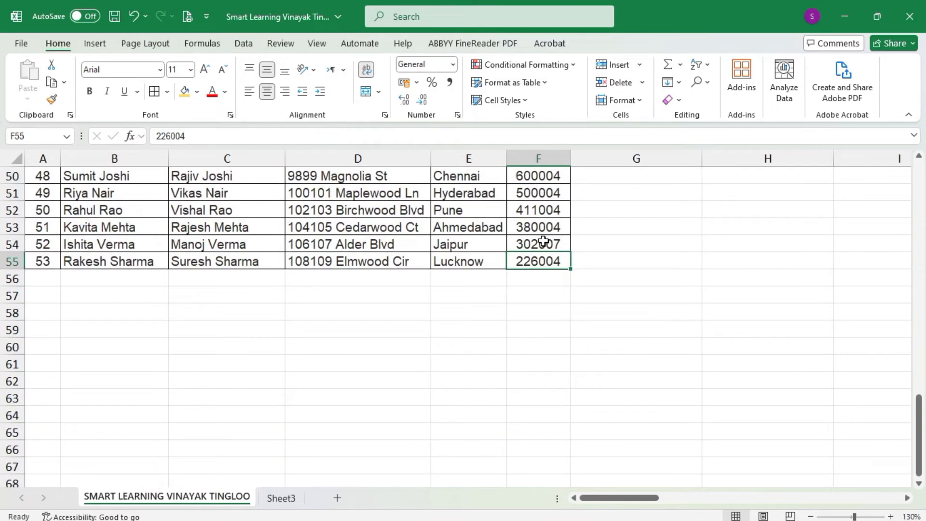
scroll(544, 241, "up", 16)
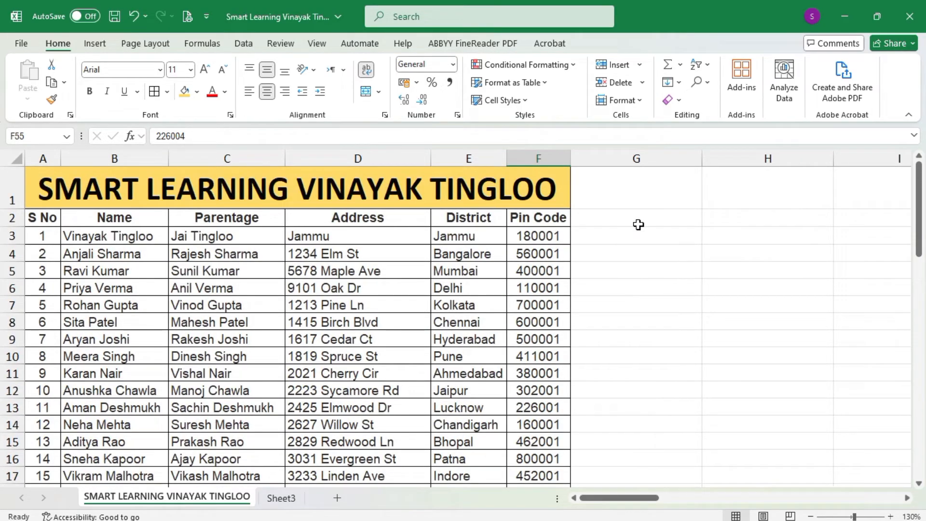
left_click(632, 203)
type("=")
key("BackSpace")
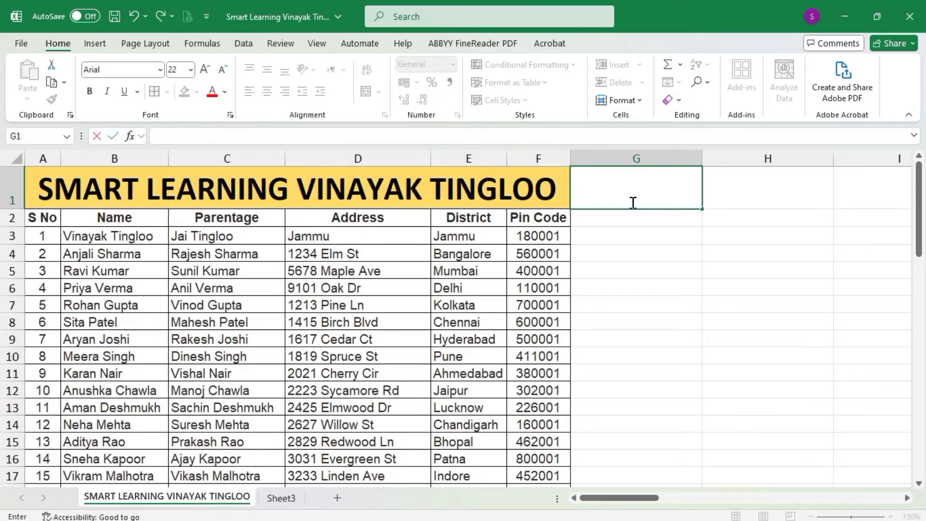
type("EMPLY")
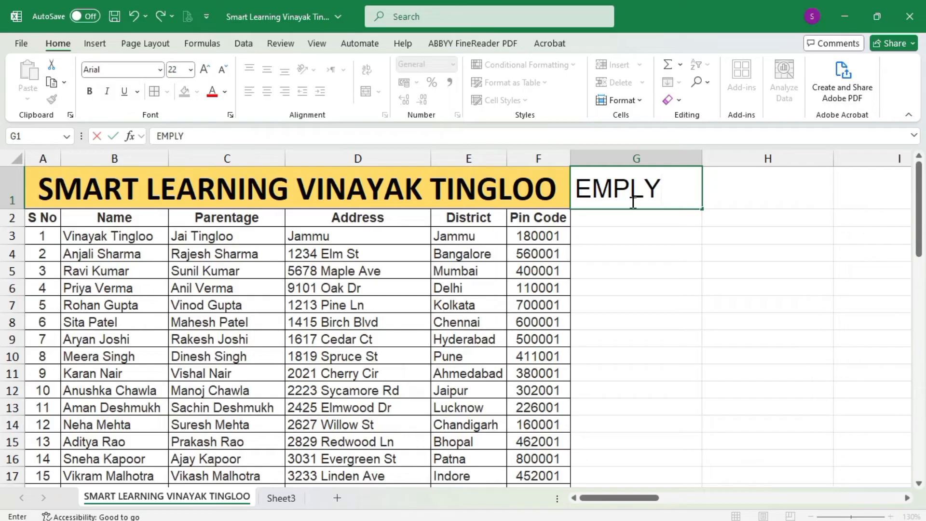
type("S")
key("ctrl+Return")
Step: Enter a COUNT formula in cell H1 over the whole Pin Code column, using the range F:F
left_click(764, 188)
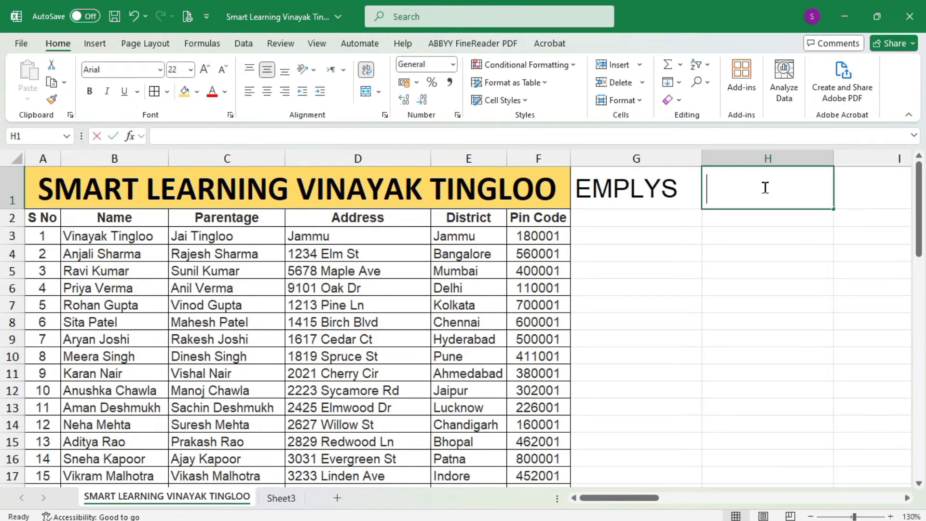
type("=COUNT")
key("Tab")
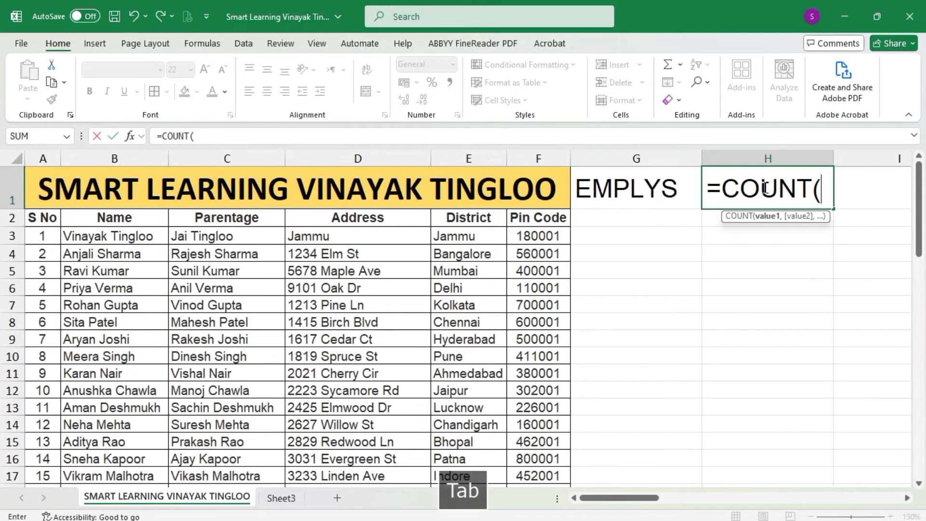
left_click(536, 158)
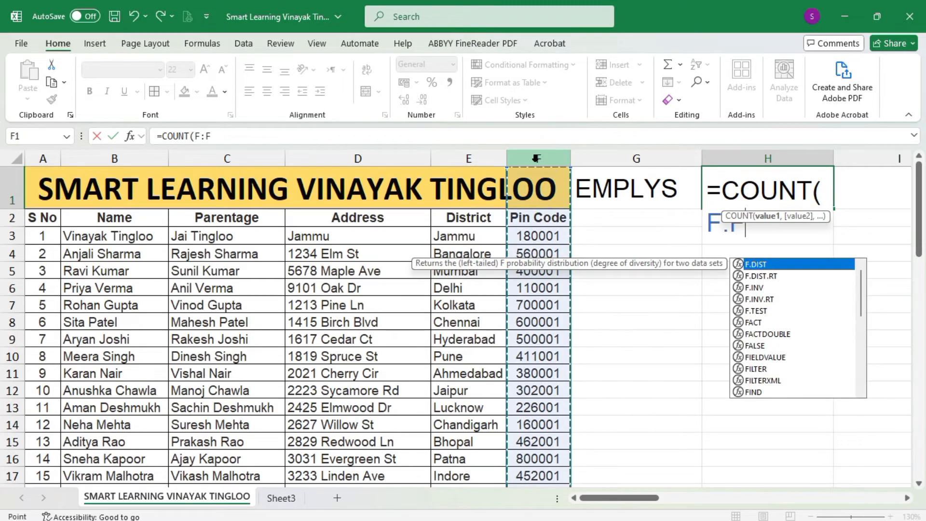
left_click_drag(921, 205, 921, 157)
key("Return")
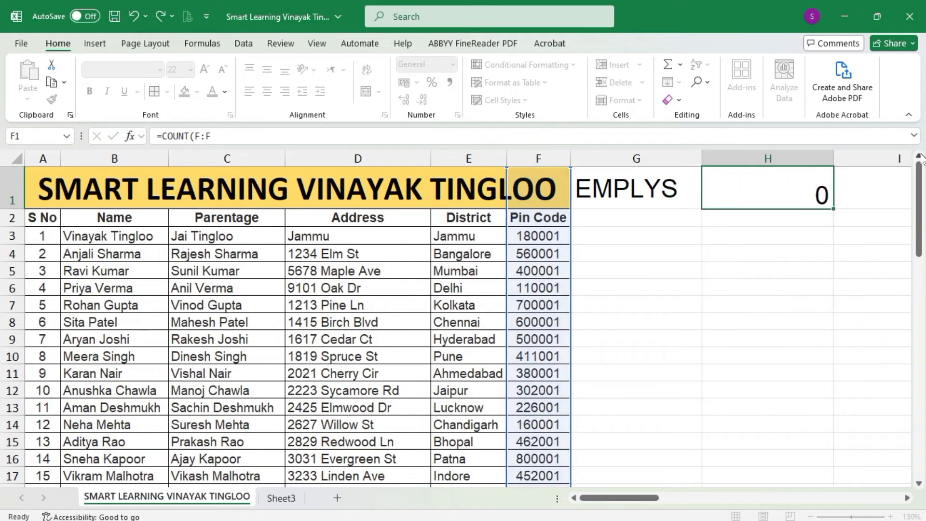
left_click(785, 197)
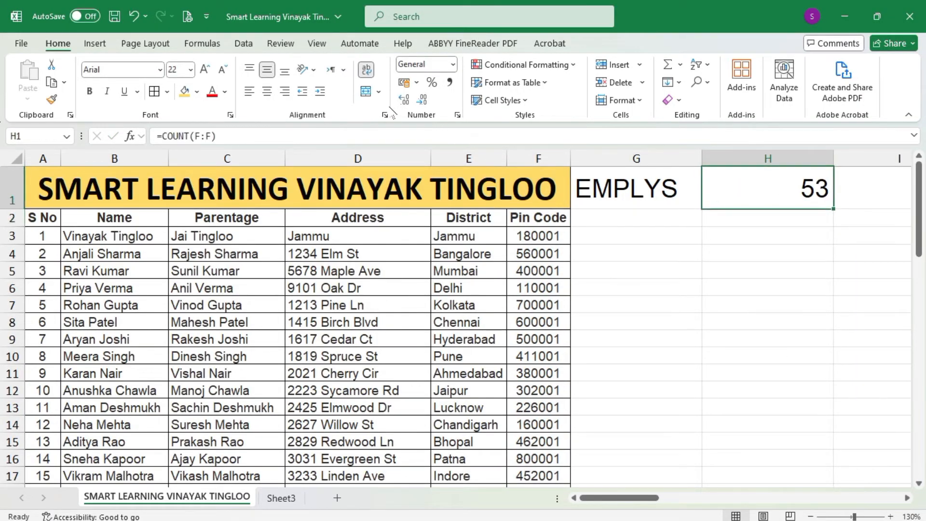
Step: Center the employee count horizontally in cell H1, glance at Sheet3 and return to the data sheet
left_click(267, 91)
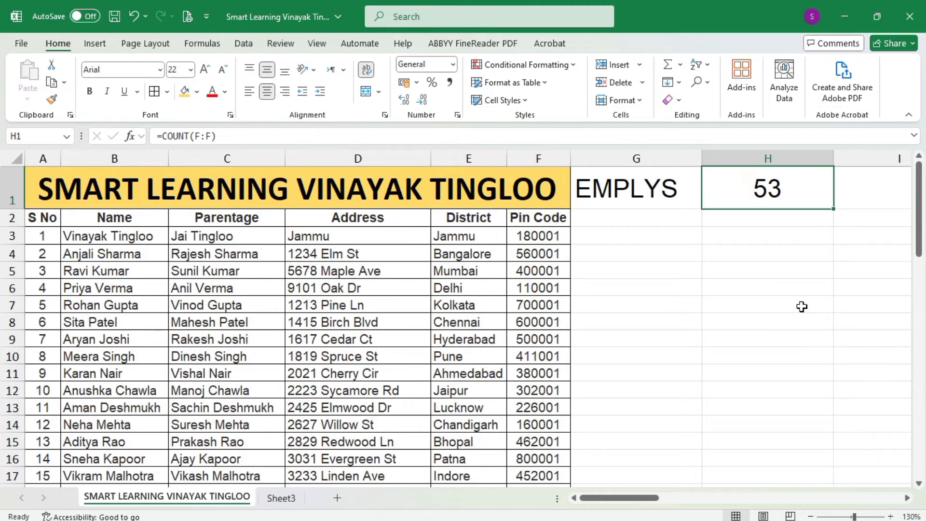
left_click(281, 499)
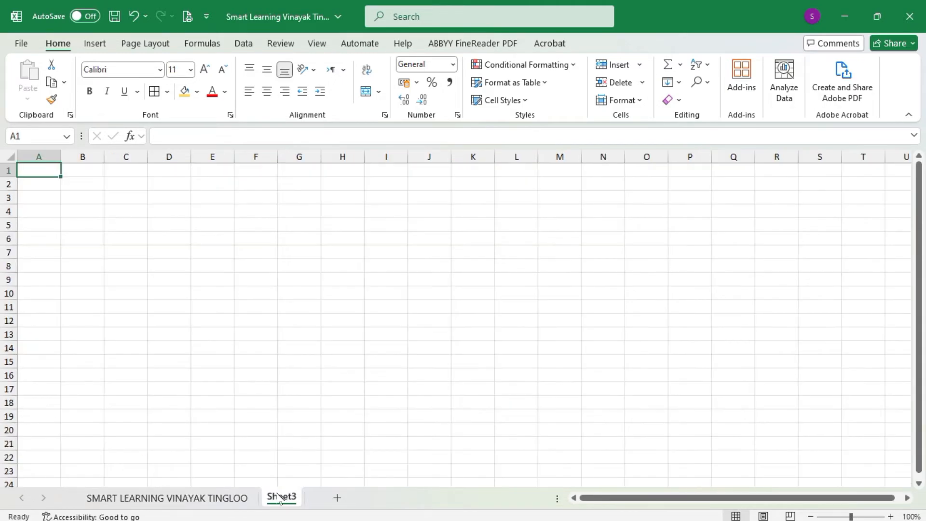
key("ctrl+Page_Up")
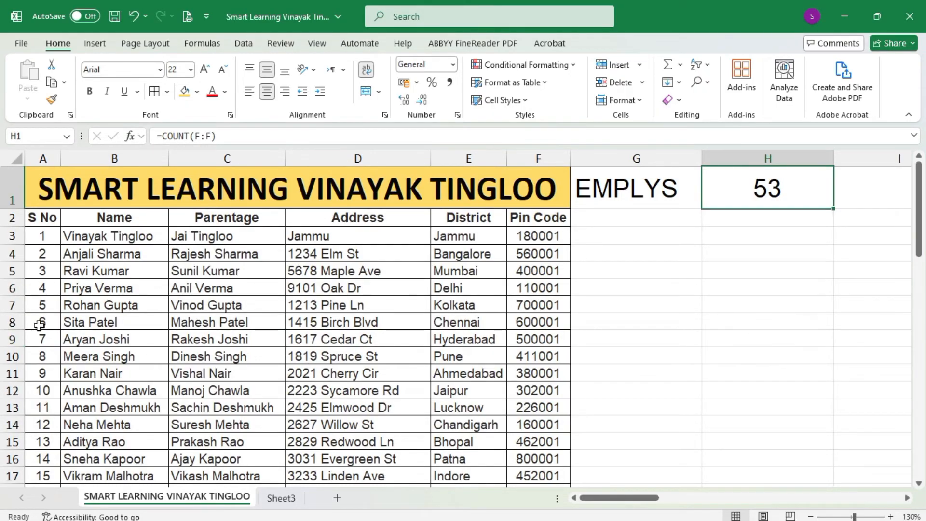
Step: Delete the whole of row 8, the record with serial number 6
left_click(12, 323)
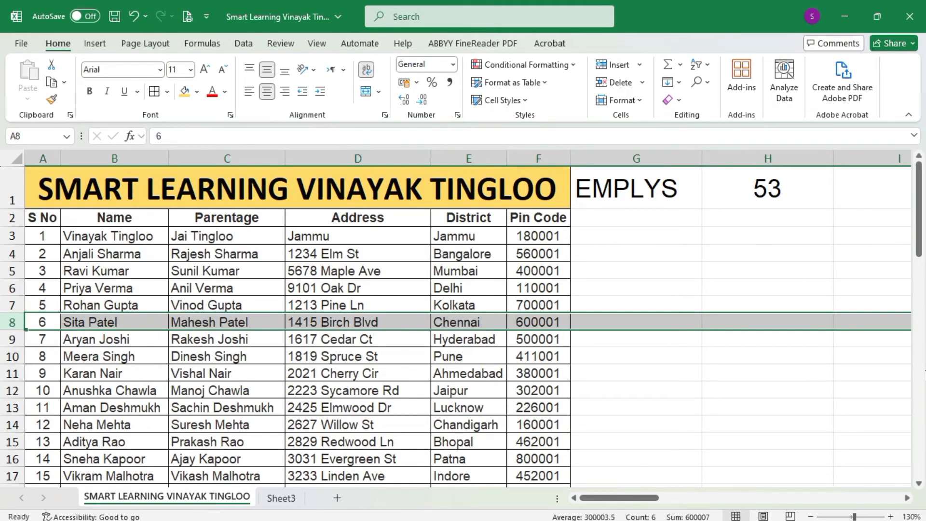
key("ctrl+minus")
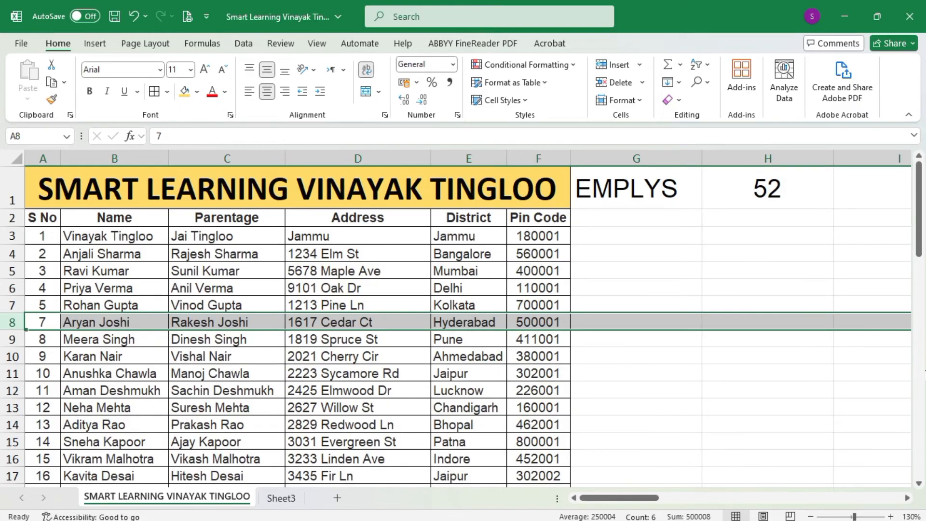
Step: Copy the EMPLYS label from G1 into G2 and check the last entry of the Pin Code column
left_click(623, 205)
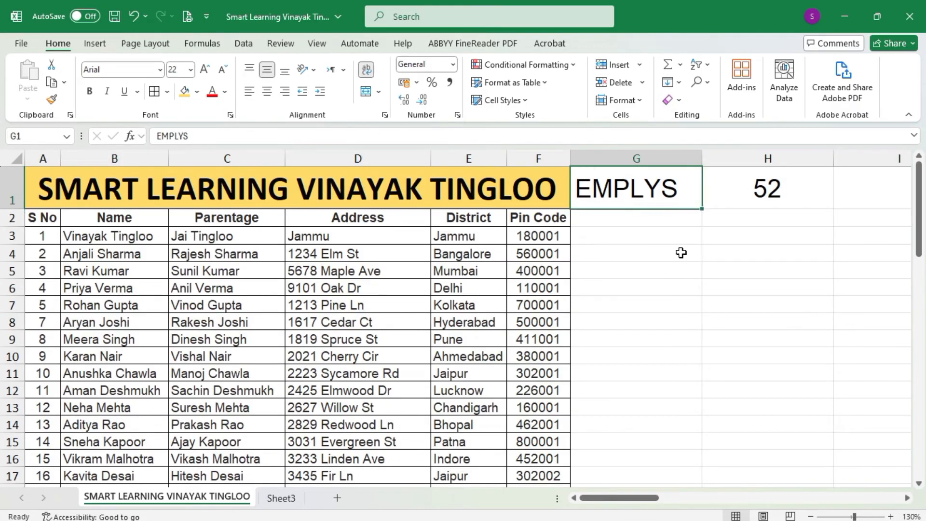
key("ctrl+c")
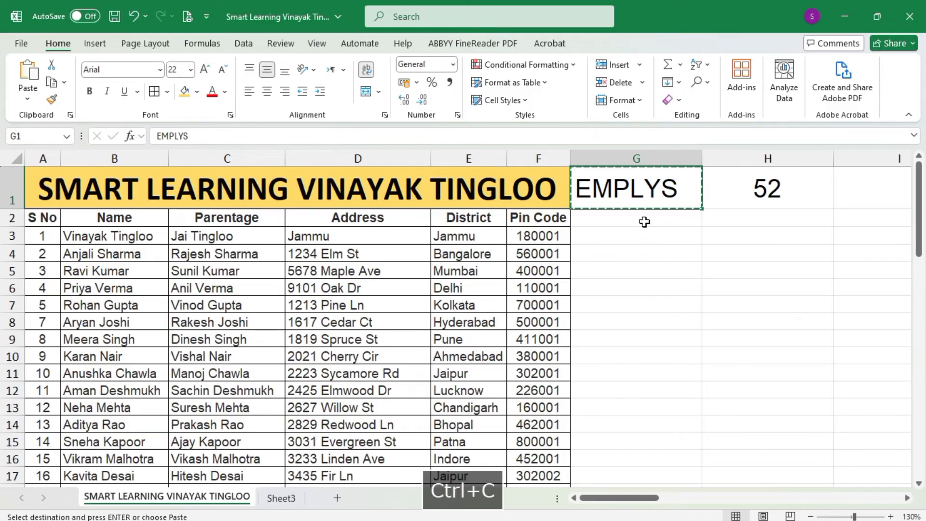
left_click(644, 221)
key("ctrl+v")
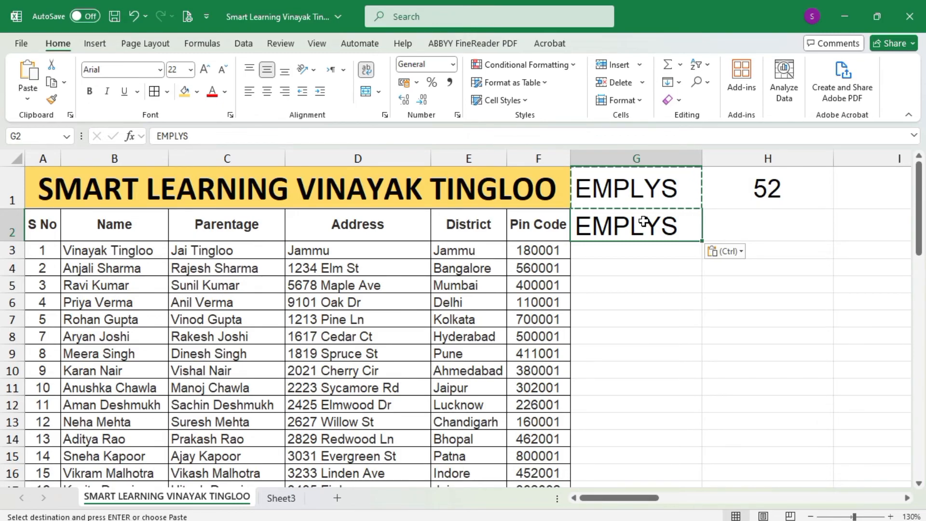
key("ctrl+Left")
key("ctrl+Down")
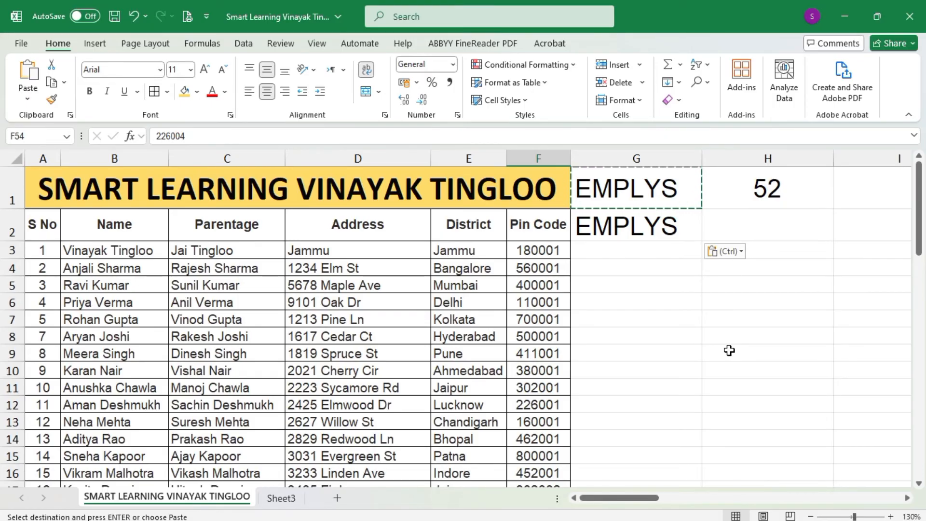
Step: Enter a COUNTA formula in cell H2 over the Name column from B3 to the sheet's last row, B3:B1048576
left_click(752, 263)
left_click(767, 225)
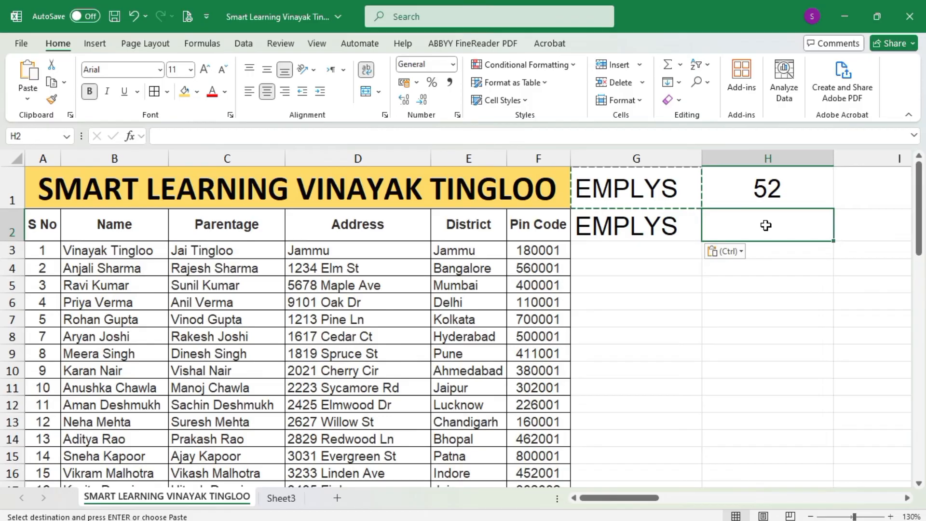
type("=COUNTA")
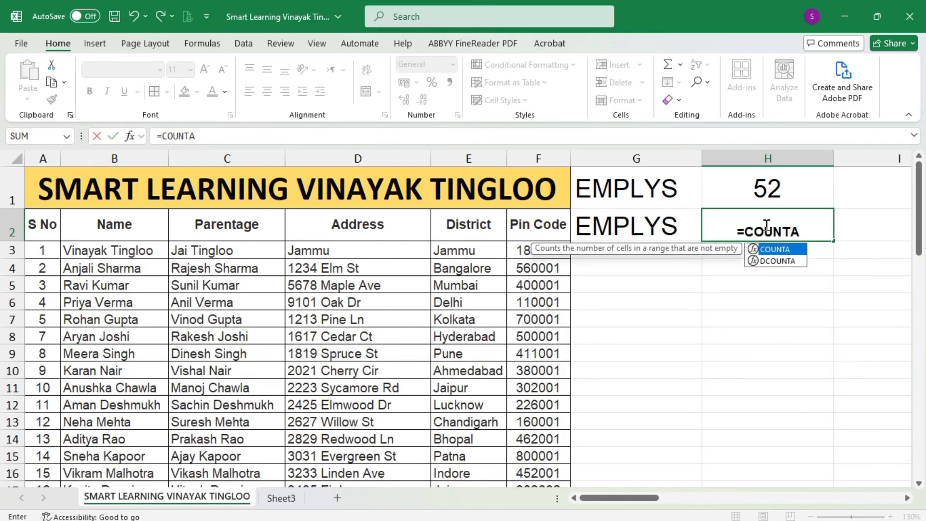
key("Tab")
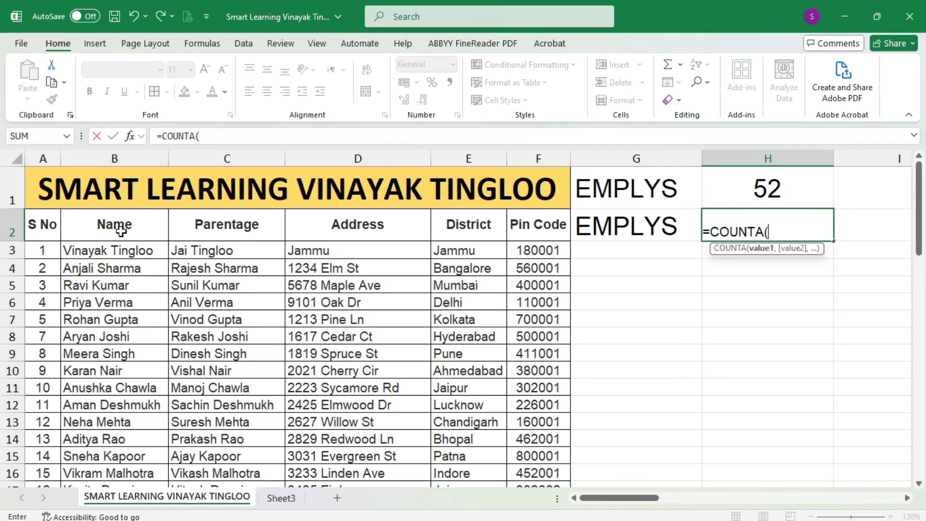
left_click(113, 251)
key("ctrl+shift+Down")
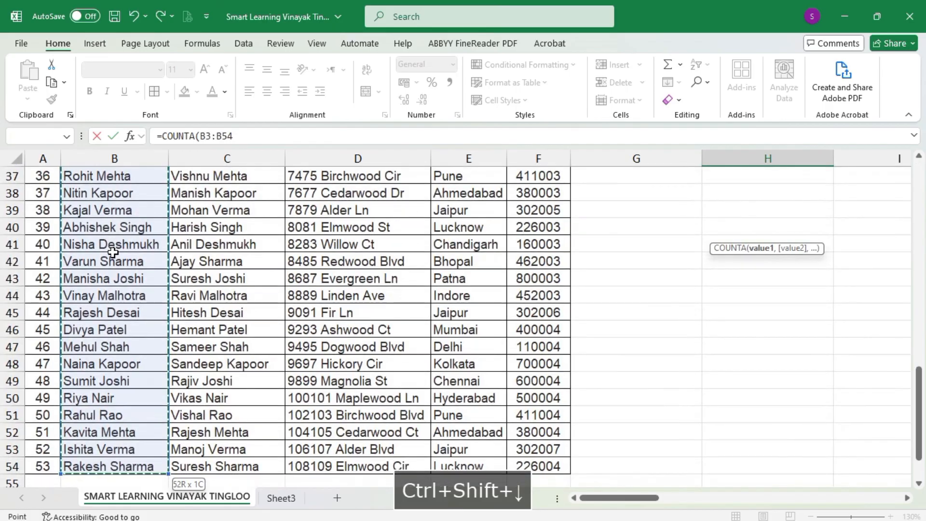
key("ctrl+shift+Down")
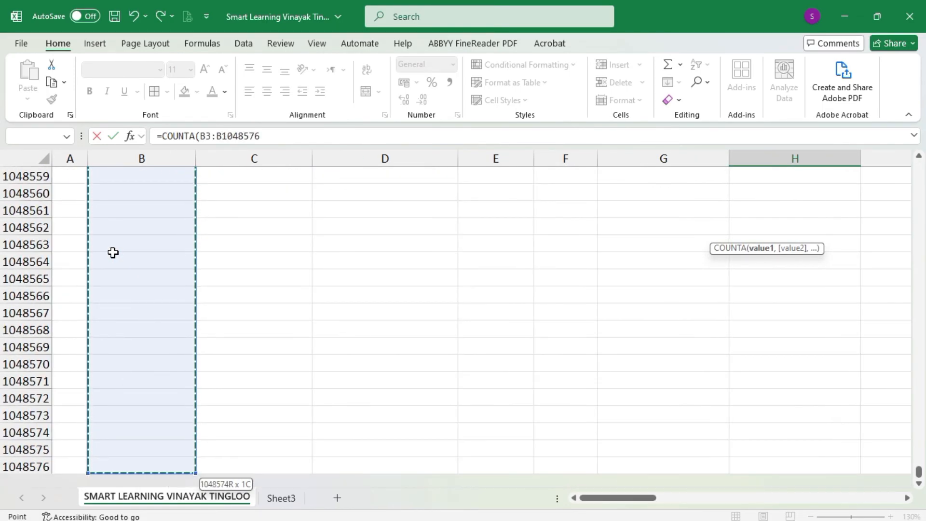
key("Return")
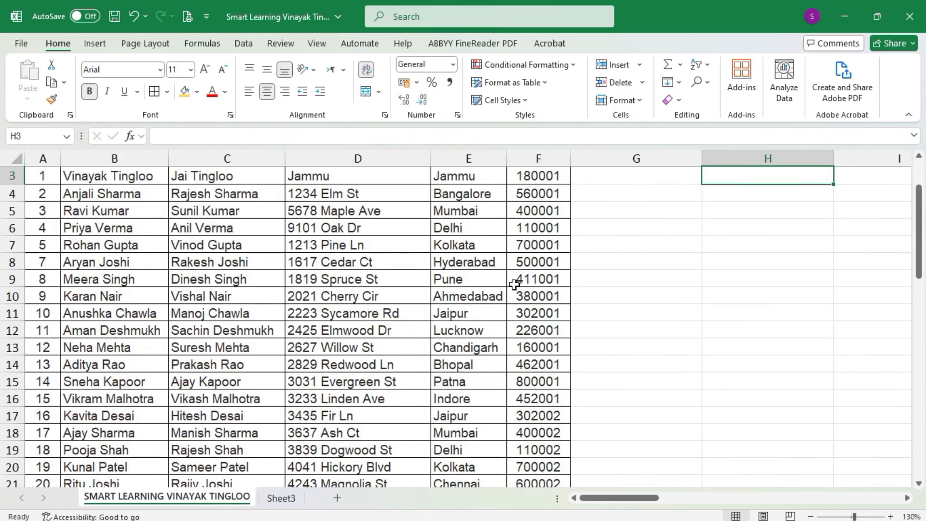
scroll(513, 284, "up", 1)
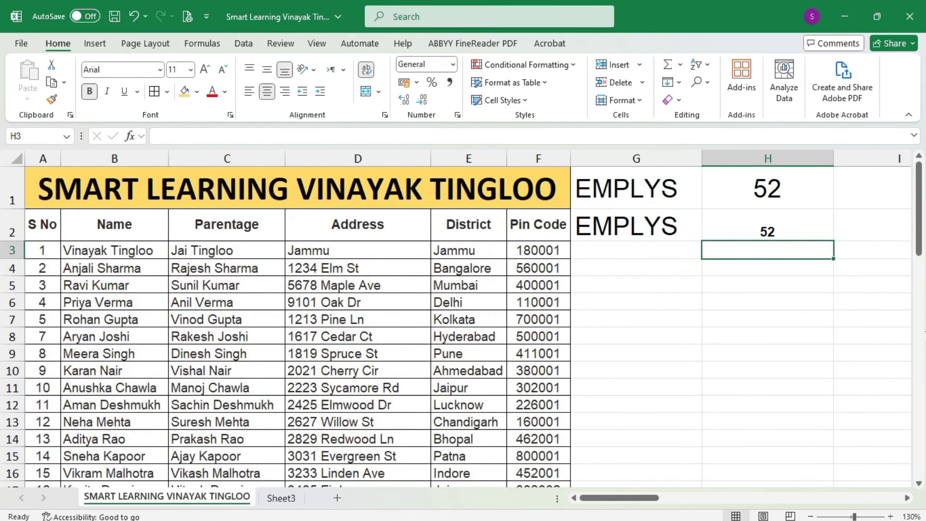
Step: Apply the formatting of cell H1 to the COUNTA result in cell H2
left_click(771, 186)
left_click(51, 99)
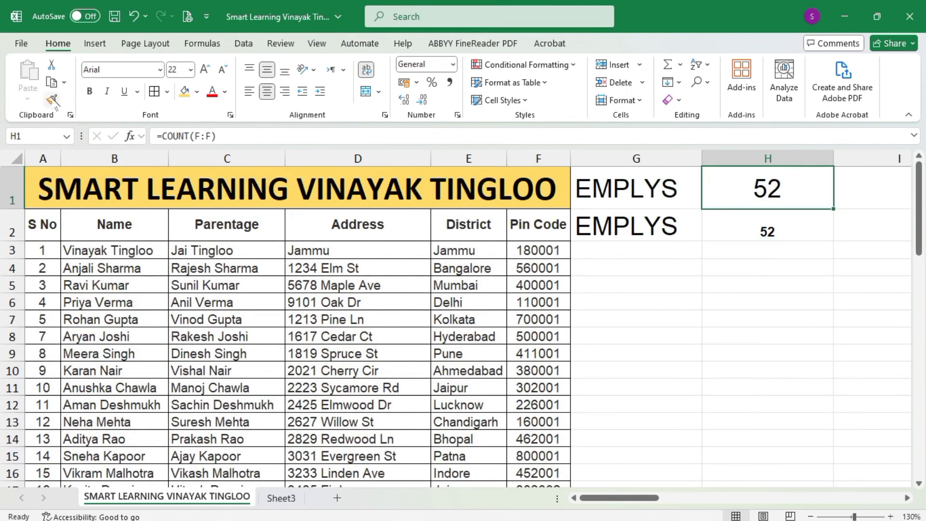
left_click(772, 230)
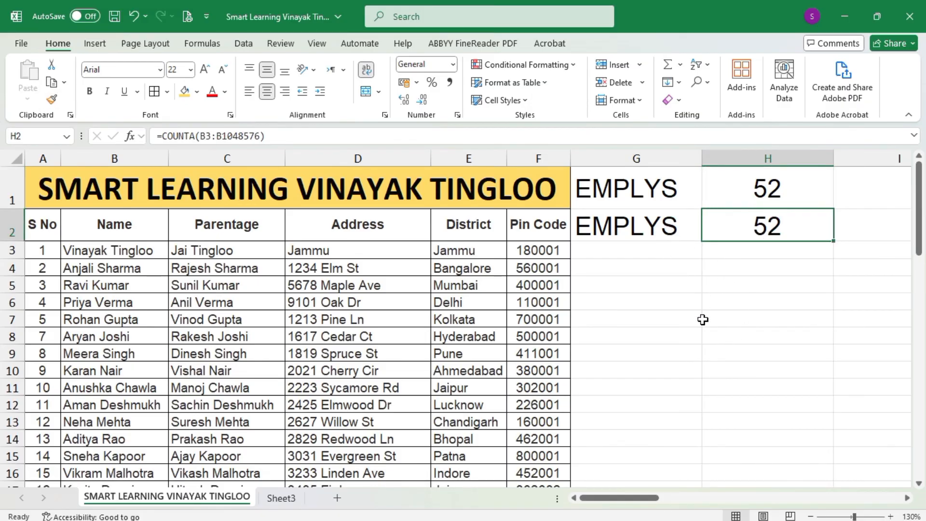